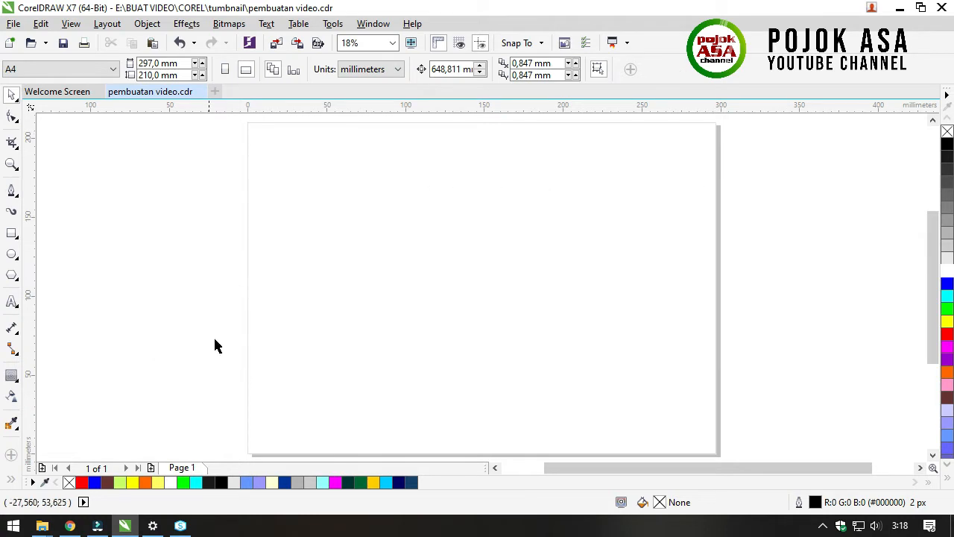
- Switch to Google Chrome, view the Pojok Asa Channel page on YouTube, and return to CorelDRAW
mouse_move(69, 525)
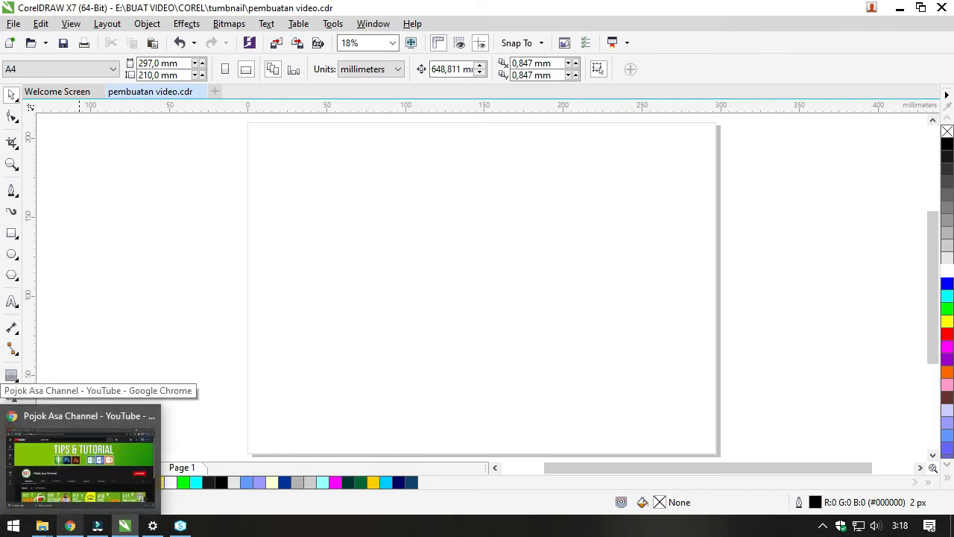
click(85, 462)
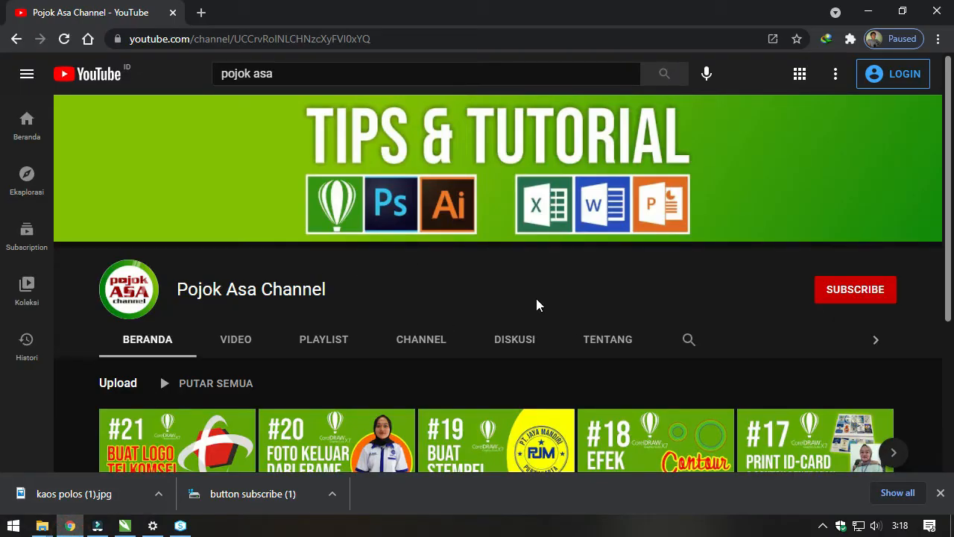
scroll(490, 287, down, 1)
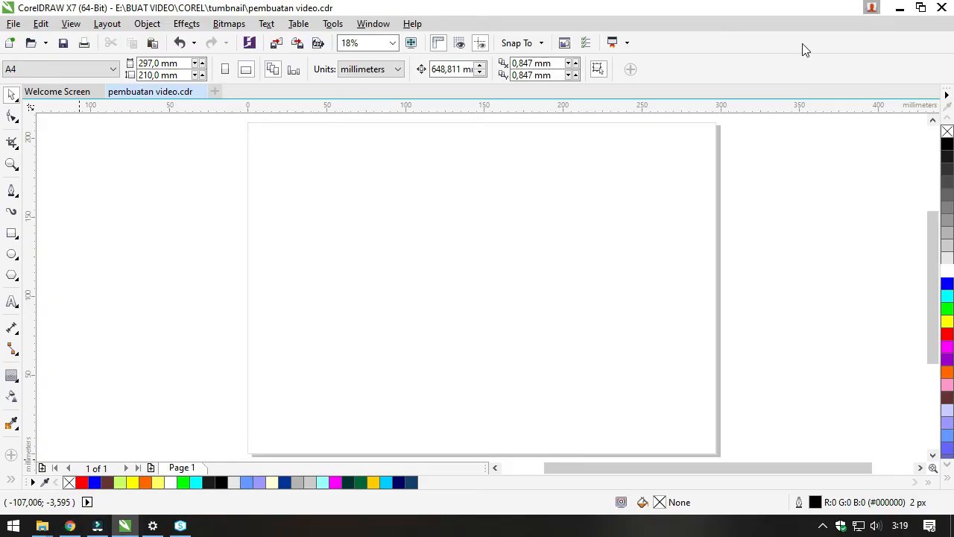
click(868, 12)
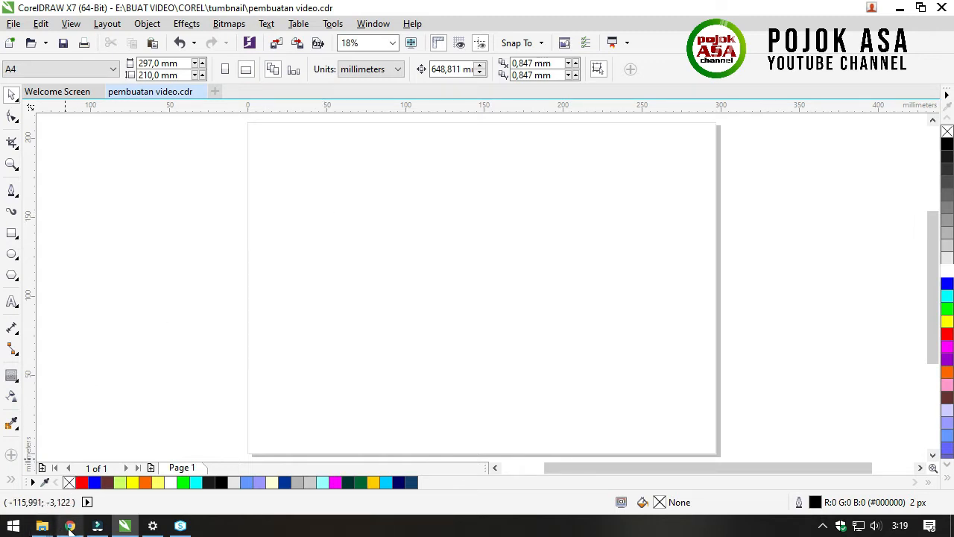
- Import the T-shirt photo "kaos polos (1)" from the Downloads folder onto the A4 page and deselect it
mouse_move(44, 526)
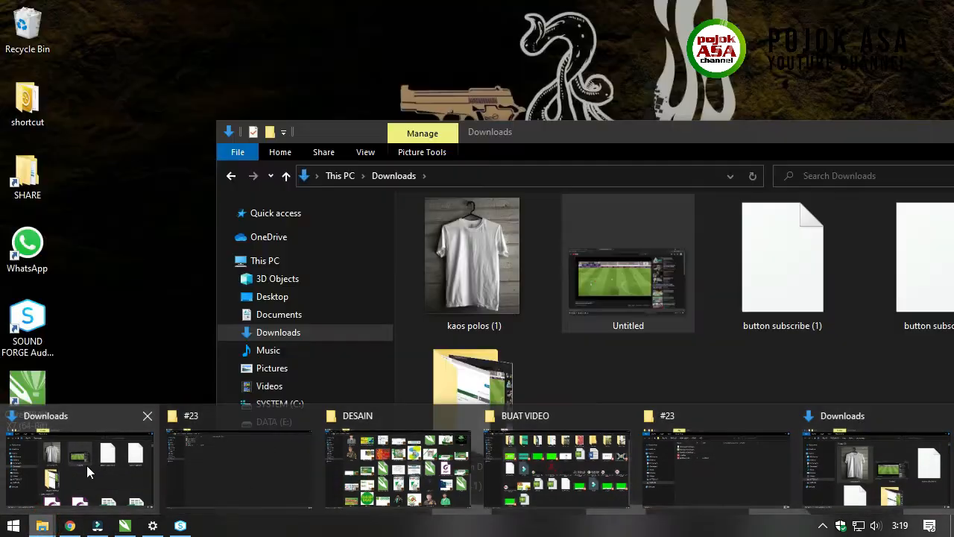
mouse_move(444, 465)
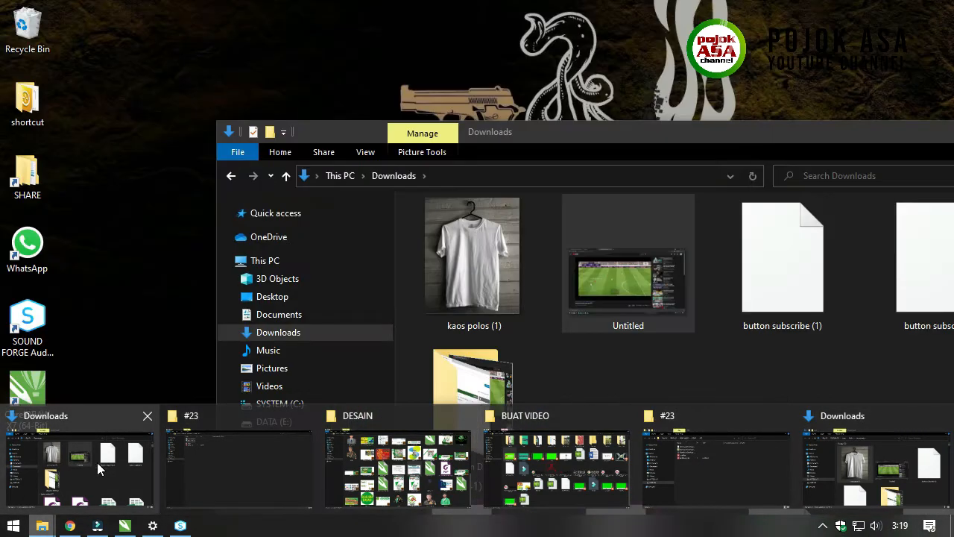
click(92, 463)
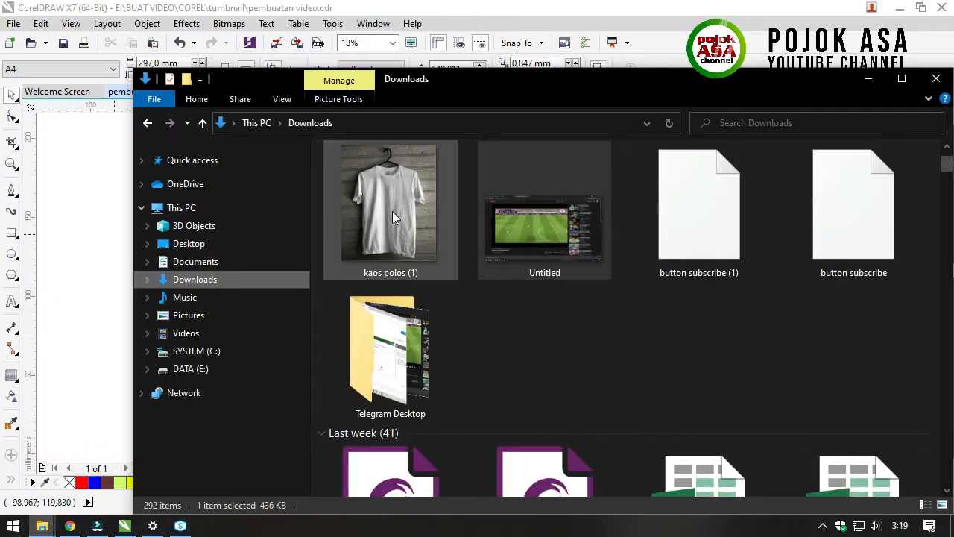
drag(481, 80, 475, 369)
drag(401, 469, 436, 282)
click(861, 367)
click(614, 297)
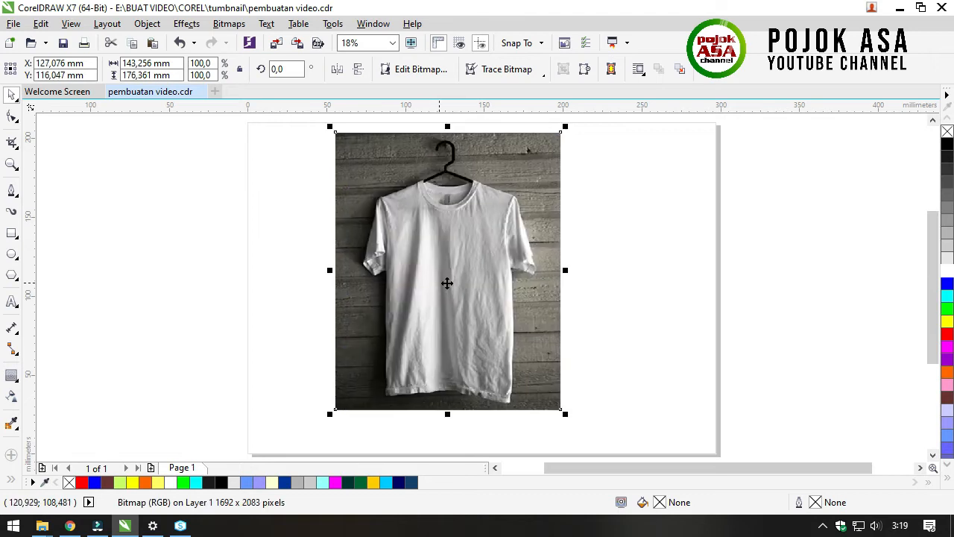
click(611, 280)
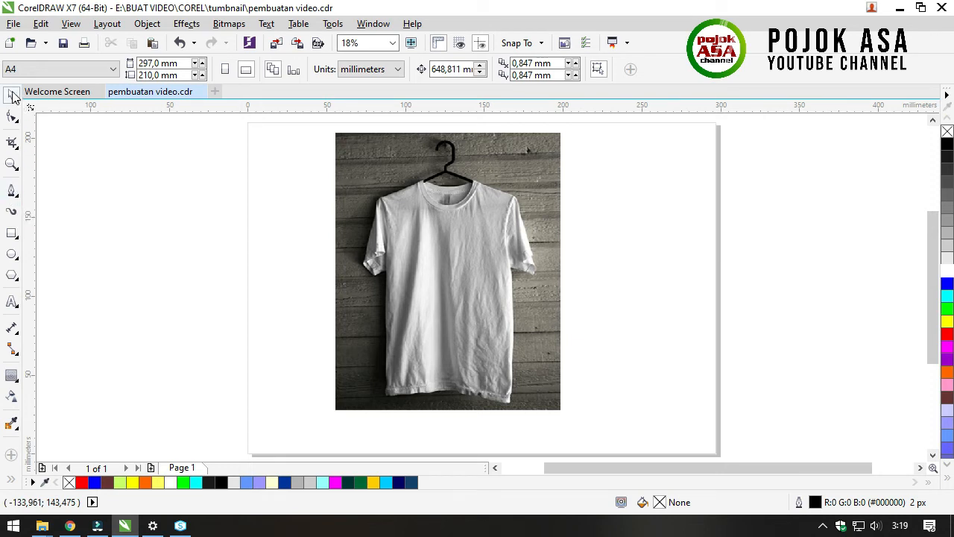
- Start a Pen tool outline at the shirt's lower-left corner and trace up the lower part of its left side
click(11, 192)
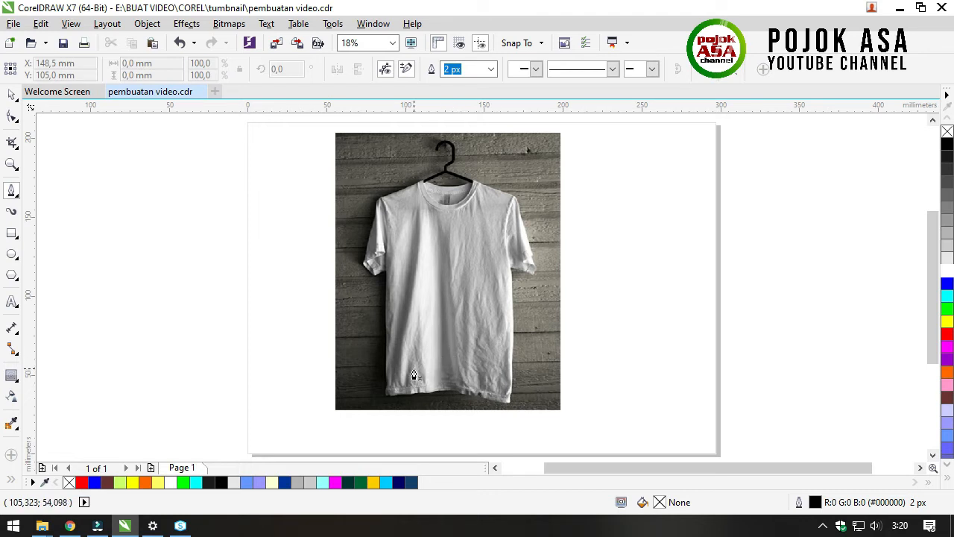
scroll(408, 378, up, 4)
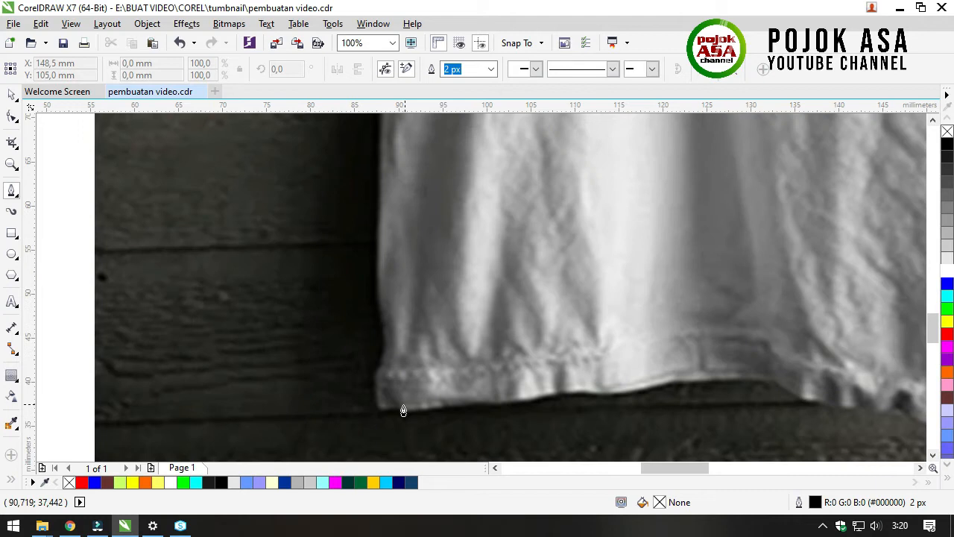
click(378, 414)
click(379, 385)
click(378, 357)
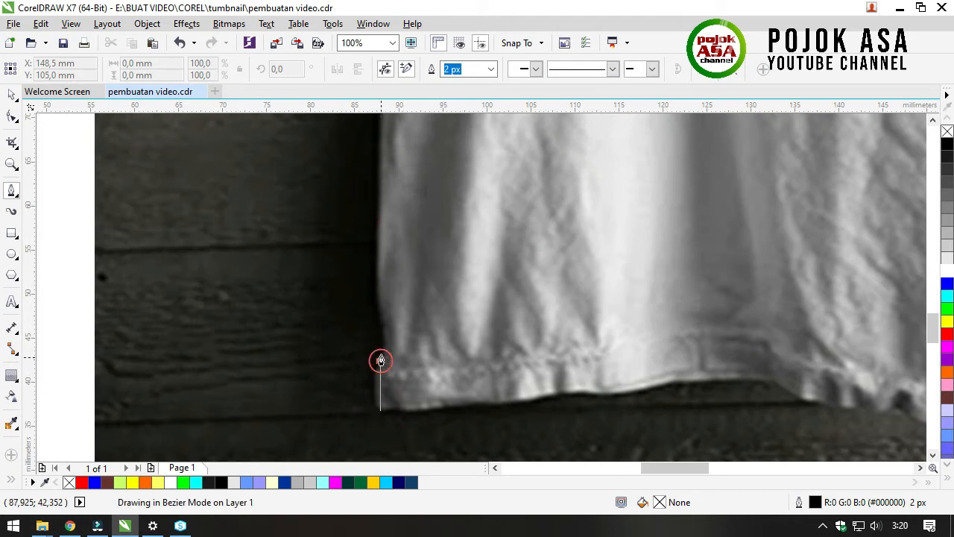
click(379, 305)
click(381, 269)
click(384, 171)
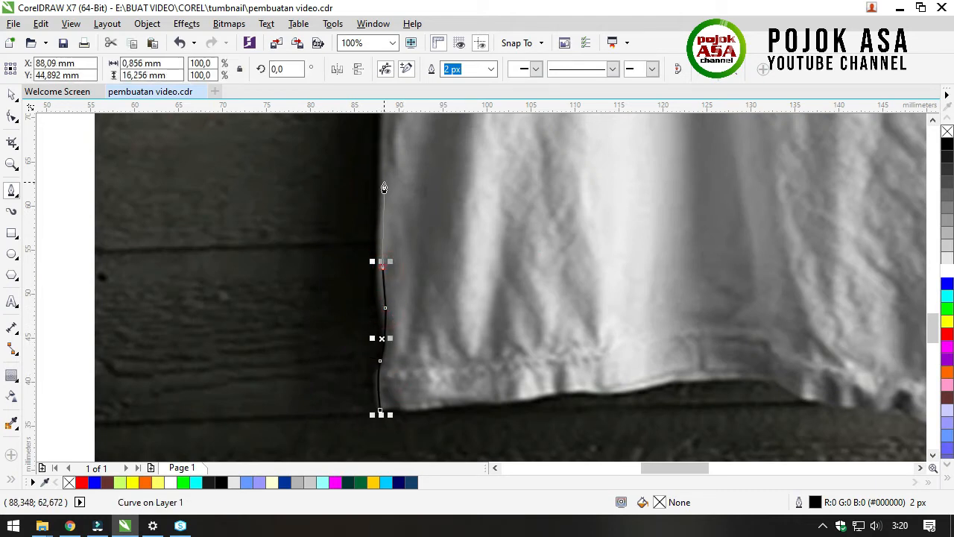
scroll(387, 174, down, 2)
scroll(385, 182, down, 1)
scroll(383, 177, up, 2)
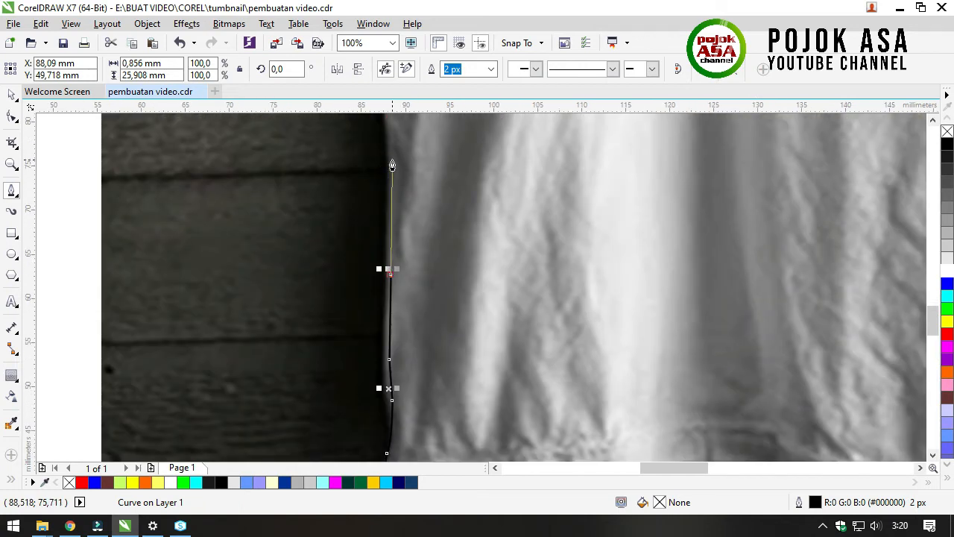
- Continue the outline up the shirt's left side to the underarm of the left sleeve
click(392, 159)
scroll(406, 252, down, 2)
scroll(407, 252, up, 1)
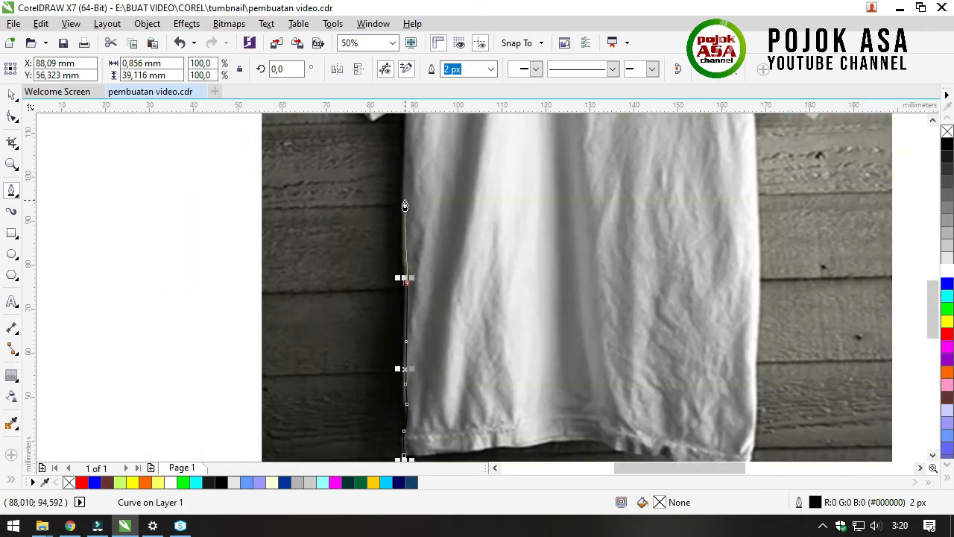
click(406, 144)
scroll(404, 134, down, 1)
scroll(428, 186, up, 3)
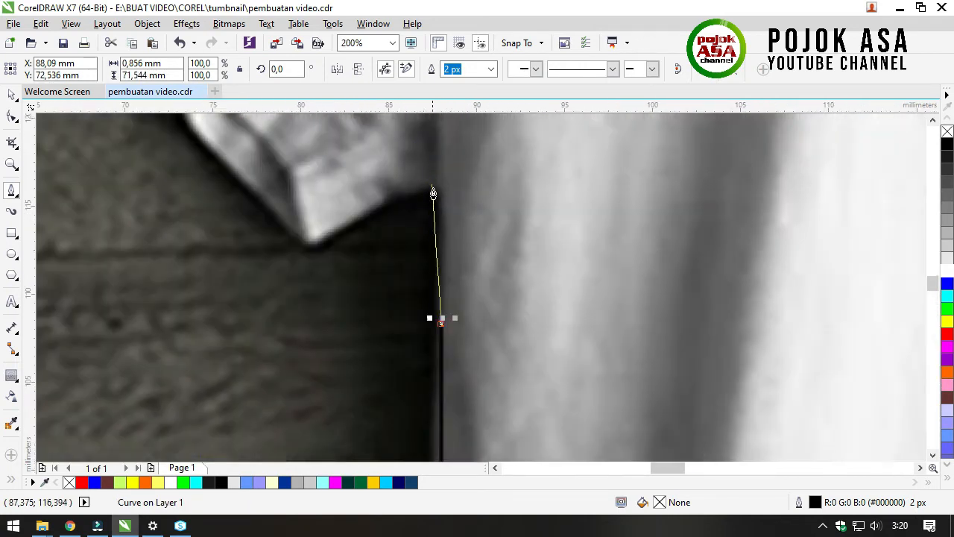
click(441, 188)
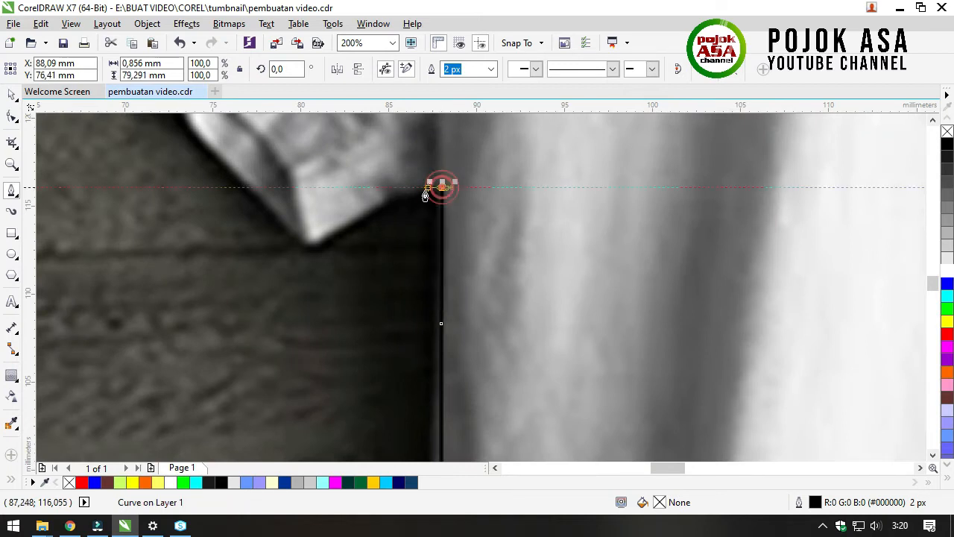
- Trace the outline around the underside and lower corner of the left sleeve's cuff
click(363, 217)
click(316, 246)
click(293, 231)
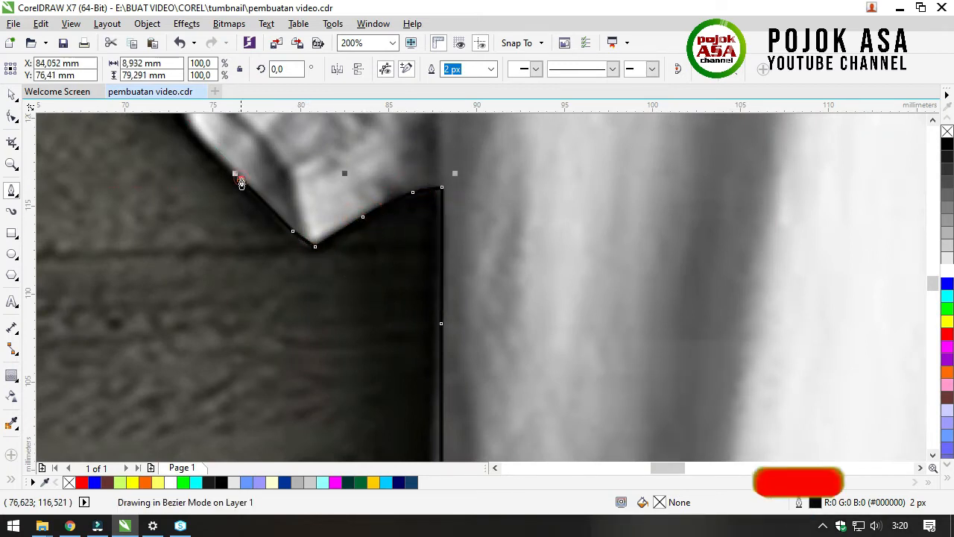
click(241, 179)
drag(240, 179, 394, 215)
- Trace the outer edge of the left sleeve from the cuff up towards the shoulder
click(341, 157)
click(340, 125)
click(325, 184)
click(311, 186)
click(326, 131)
click(309, 281)
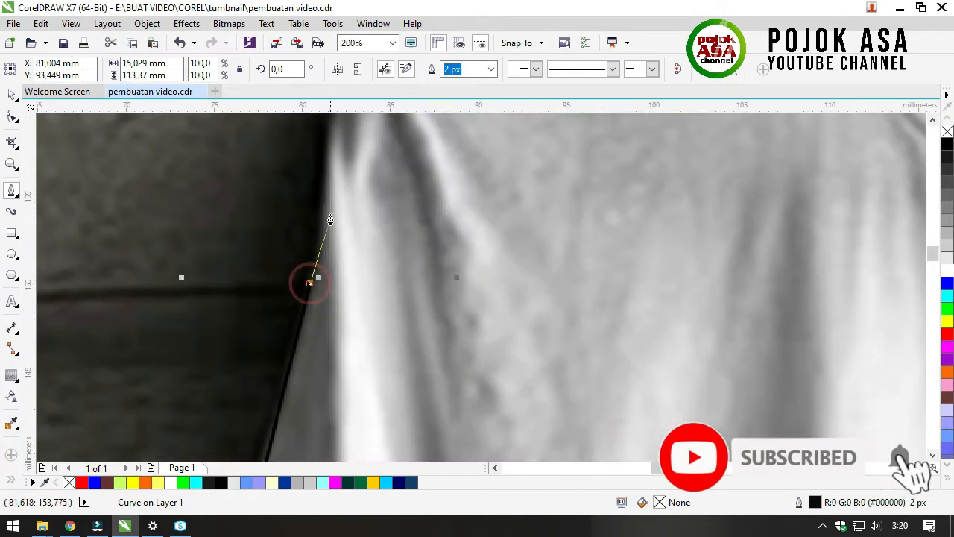
click(324, 195)
click(329, 134)
scroll(299, 302, down, 1)
- Trace the outline over the left shoulder up to the collar
click(325, 196)
click(355, 179)
click(404, 159)
click(346, 190)
click(426, 155)
click(444, 148)
click(455, 136)
- Trace the collar's upper edge with curved segments across to its right side
drag(606, 179, 653, 181)
drag(713, 156, 727, 150)
click(738, 143)
scroll(698, 184, down, 1)
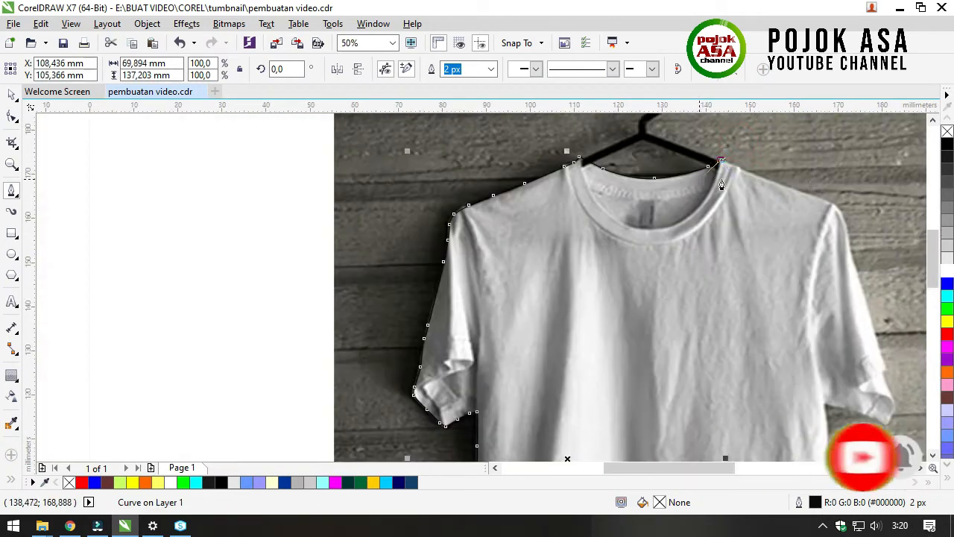
- Trace the right shoulder from the collar to the top of the right sleeve
scroll(802, 188, up, 1)
scroll(726, 189, up, 1)
click(613, 122)
click(642, 143)
click(758, 182)
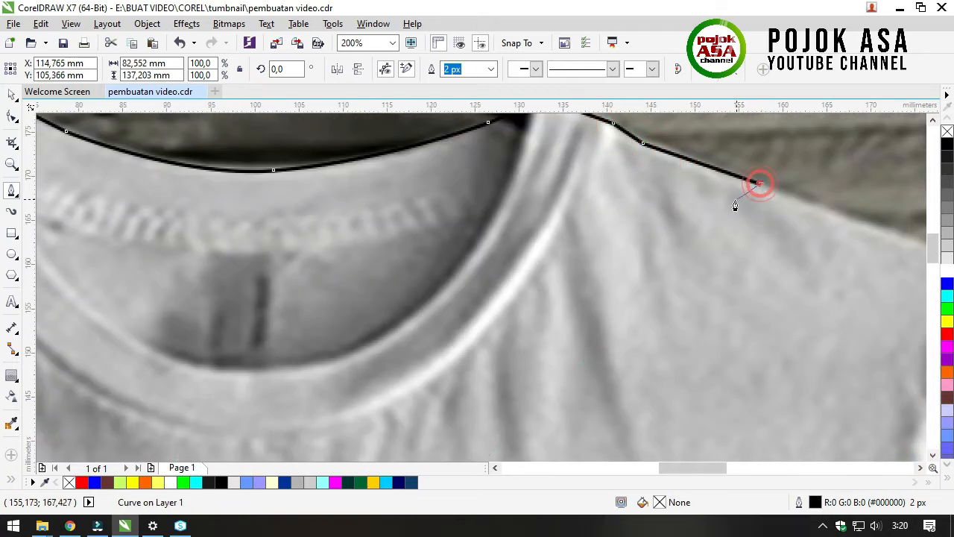
scroll(735, 205, down, 3)
scroll(795, 196, up, 3)
scroll(795, 196, down, 1)
scroll(797, 214, up, 1)
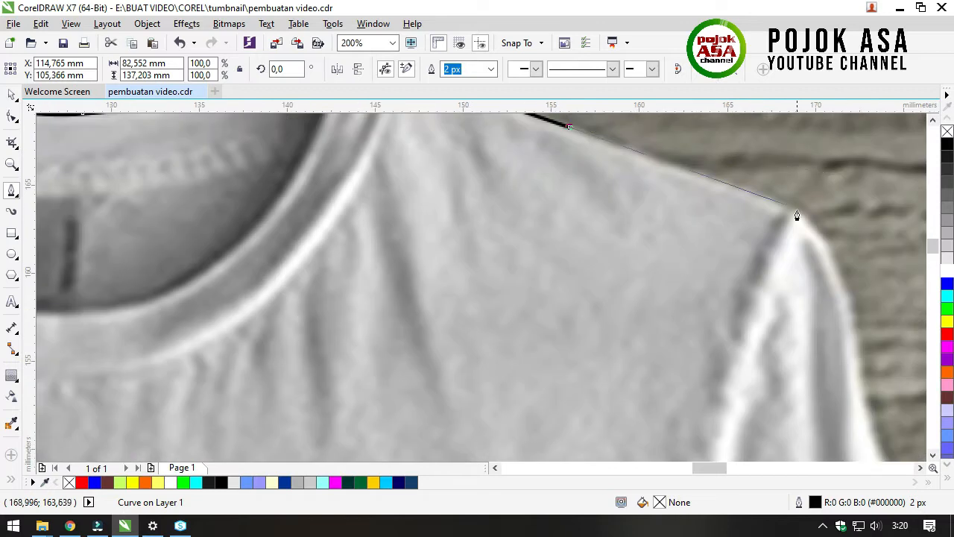
click(793, 207)
click(830, 258)
- Continue the outline down the outer edge of the right sleeve
scroll(831, 298, down, 2)
scroll(846, 330, up, 2)
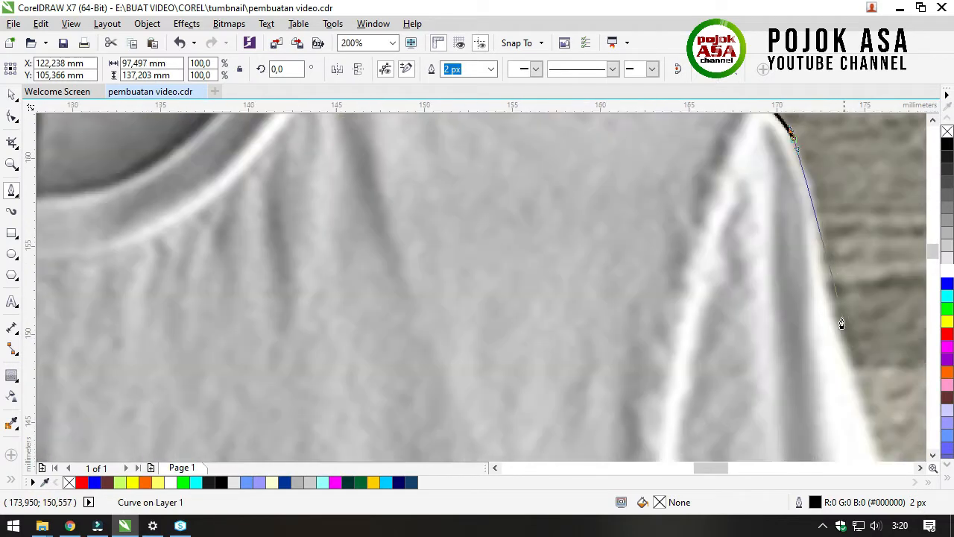
drag(826, 285, 834, 324)
click(857, 395)
scroll(857, 395, down, 2)
scroll(850, 388, up, 2)
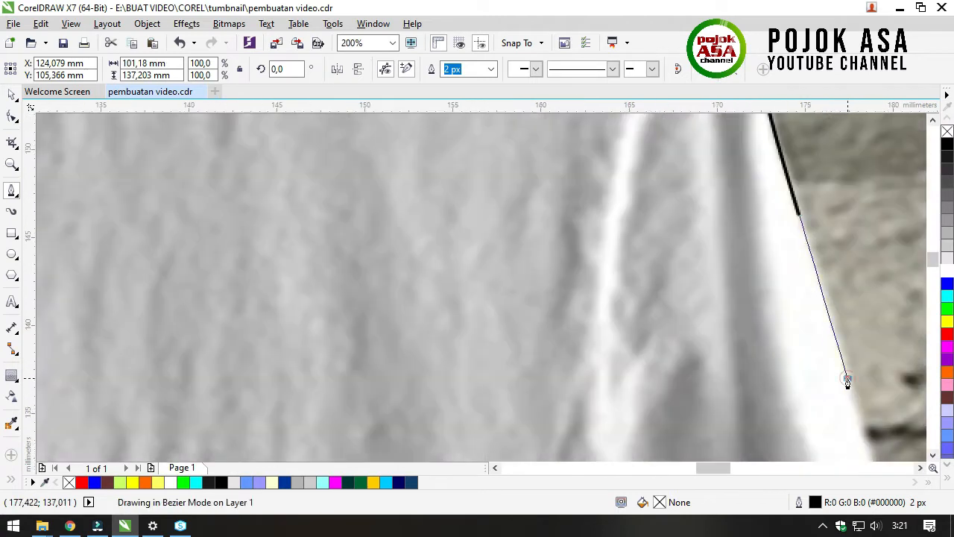
click(847, 380)
- Trace around the right sleeve's cuff and along its underside to the underarm
scroll(847, 380, down, 1)
click(814, 348)
click(803, 353)
click(818, 391)
click(830, 413)
click(830, 431)
click(815, 453)
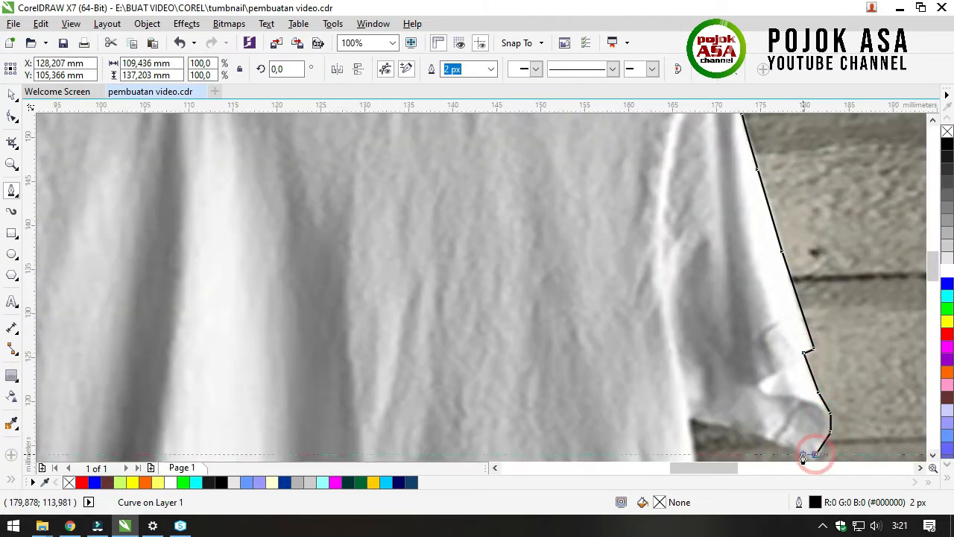
click(709, 420)
click(688, 419)
- Trace the shirt's right side from the underarm down to near the bottom hem
scroll(688, 419, down, 1)
click(652, 339)
click(655, 415)
scroll(655, 415, down, 1)
scroll(659, 409, up, 1)
drag(669, 397, 671, 404)
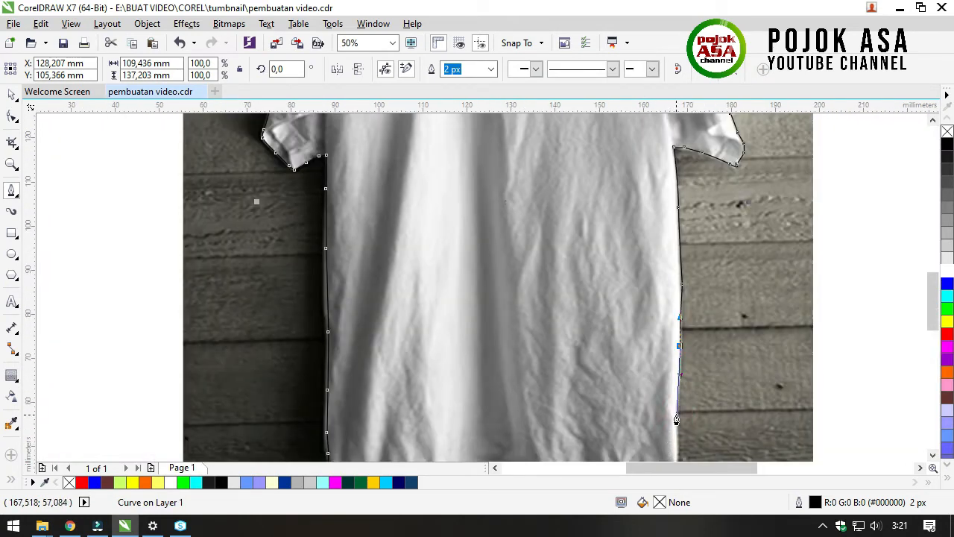
click(677, 448)
scroll(675, 440, up, 1)
scroll(681, 414, down, 3)
scroll(690, 423, up, 2)
click(691, 450)
- Trace the outline around the shirt's lower-right corner onto the bottom hem
scroll(702, 425, down, 5)
scroll(657, 266, up, 6)
click(647, 284)
click(651, 305)
click(616, 305)
- Trace the wavy bottom hem from the right part past the raised middle section
click(508, 280)
drag(443, 258, 339, 240)
click(397, 252)
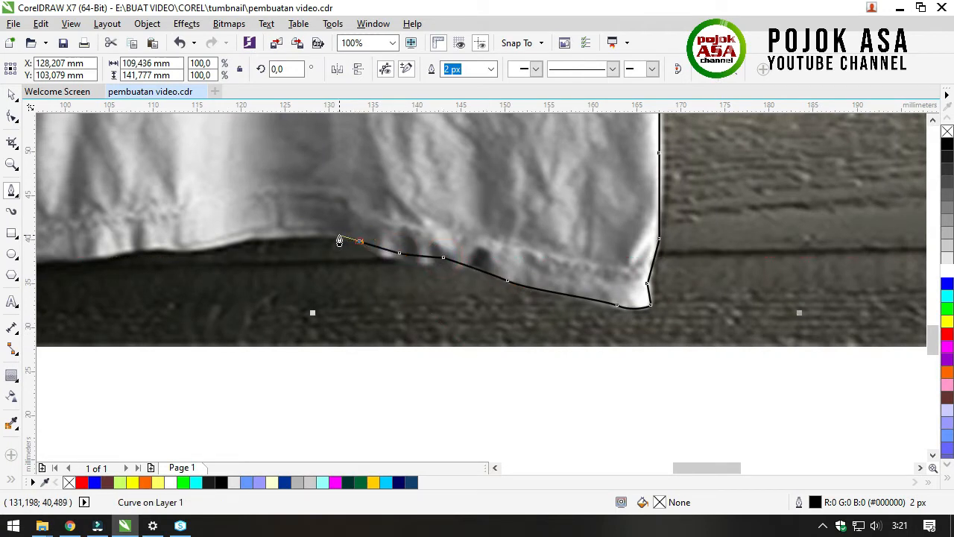
click(338, 235)
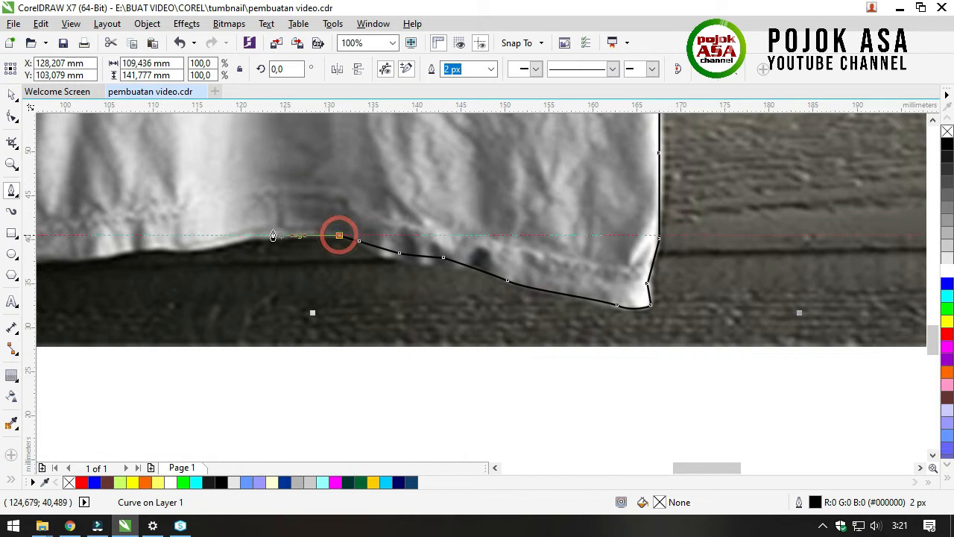
drag(265, 235, 247, 241)
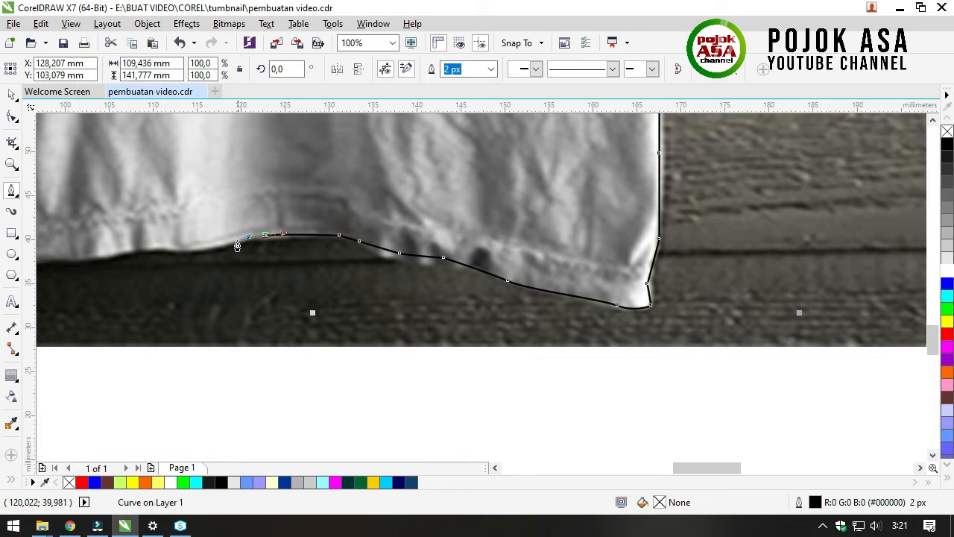
click(220, 245)
- Trace the left part of the bottom hem to just before the shirt's lower-left corner
scroll(221, 249, down, 1)
scroll(180, 254, up, 1)
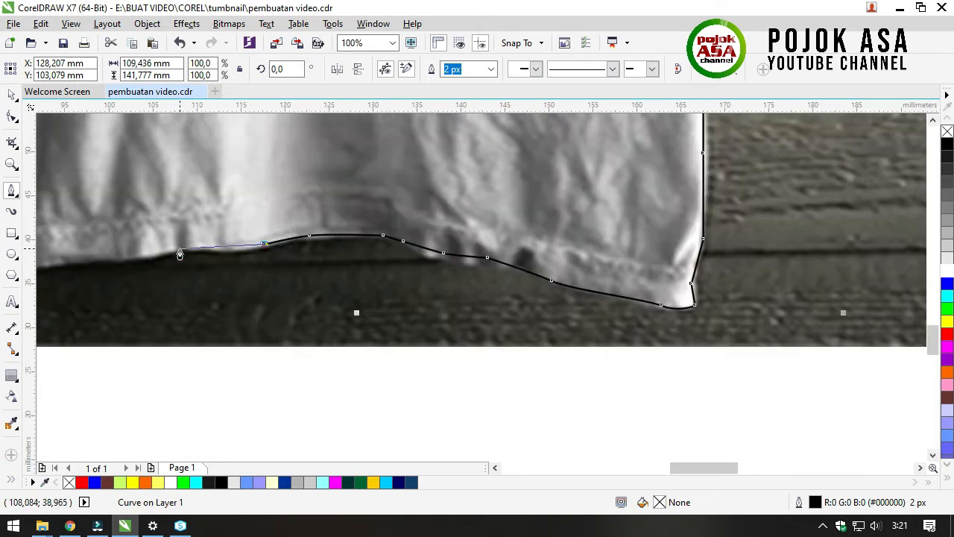
drag(198, 245, 171, 250)
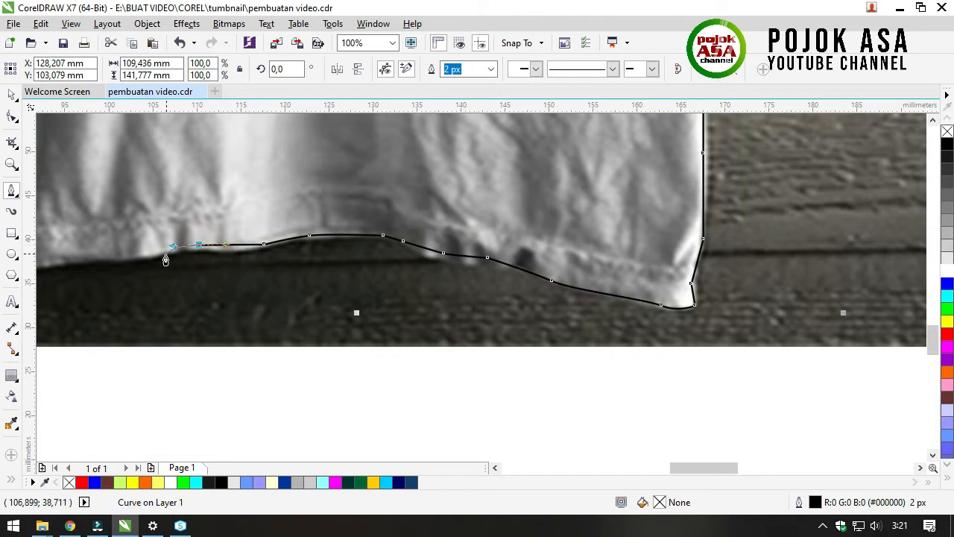
click(158, 256)
scroll(155, 257, down, 1)
scroll(114, 261, up, 1)
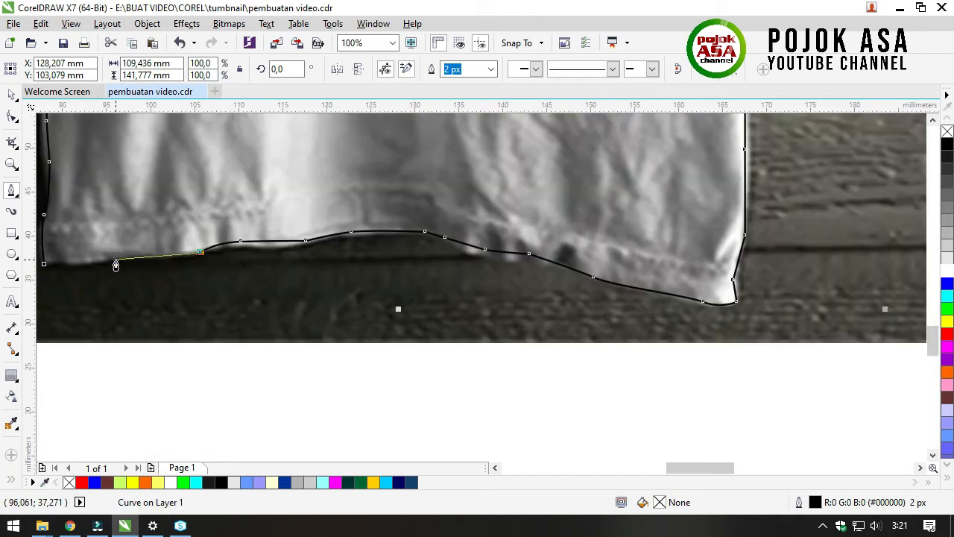
click(127, 257)
click(79, 264)
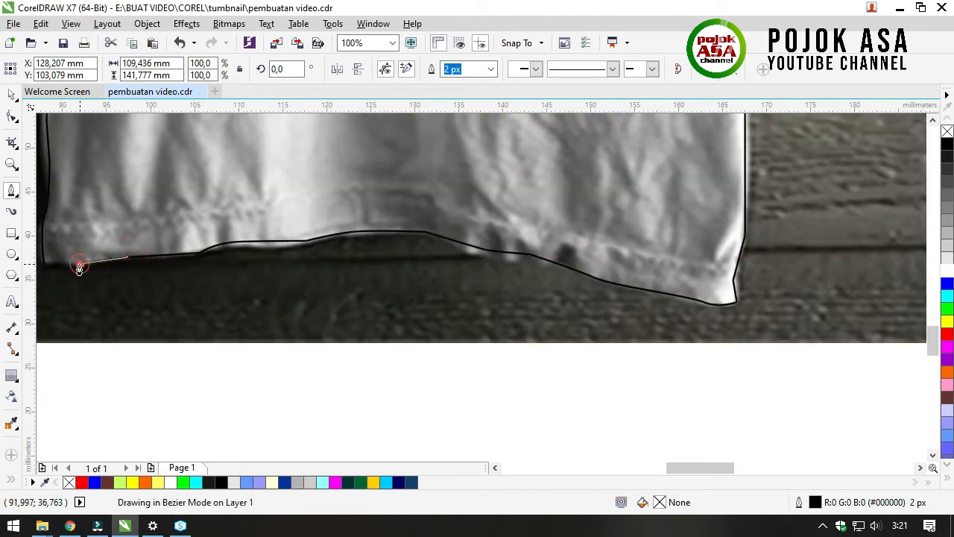
- Close the shirt outline at its starting node on the lower-left corner and deselect the finished curve
scroll(64, 266, down, 1)
scroll(57, 257, up, 1)
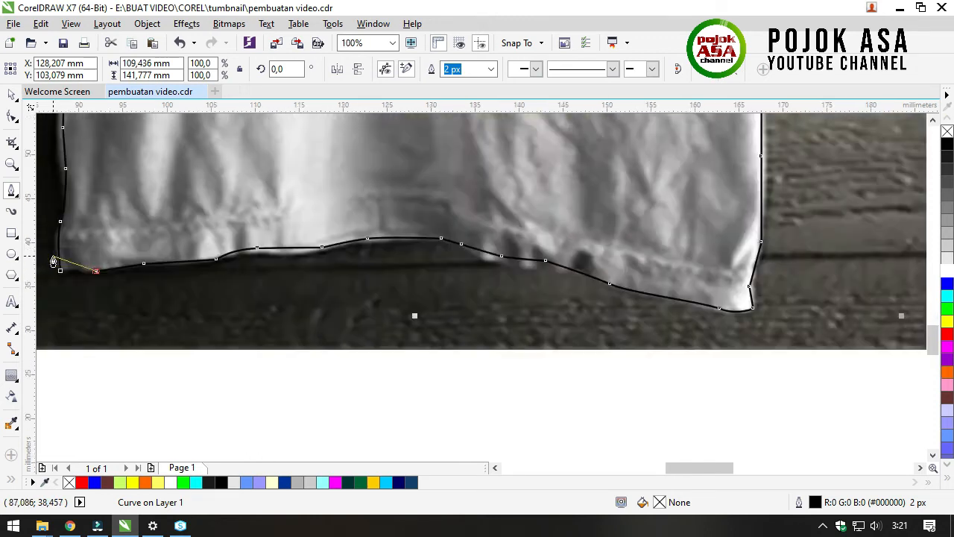
scroll(59, 262, up, 1)
scroll(108, 276, down, 1)
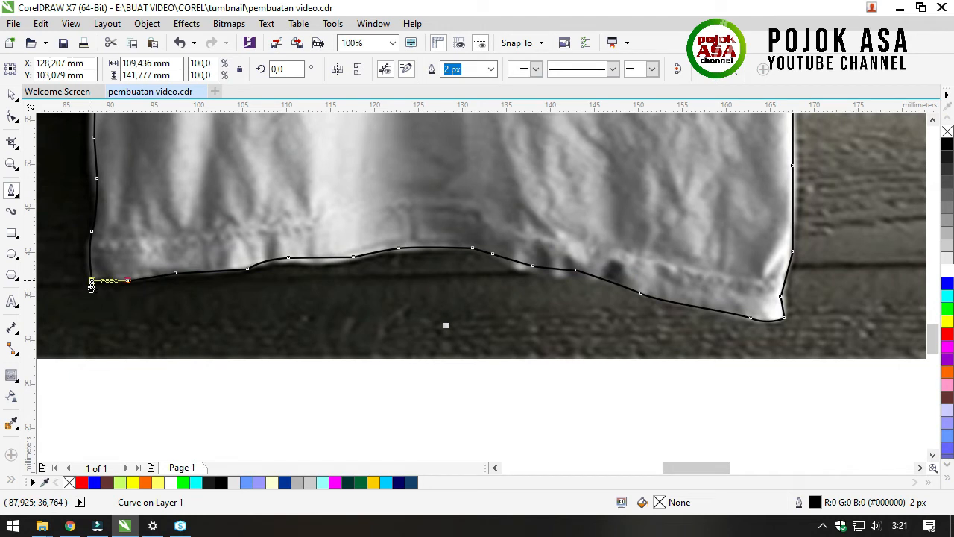
click(91, 281)
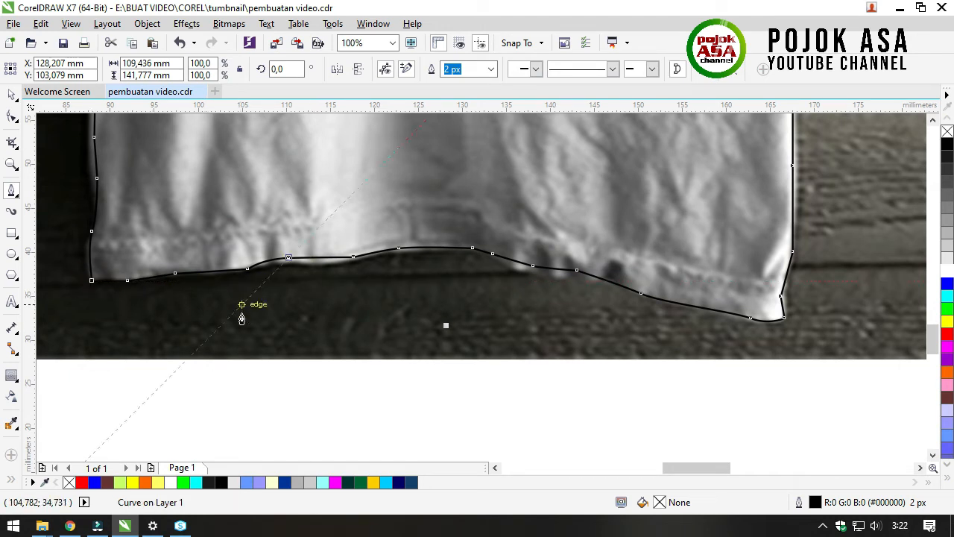
scroll(246, 306, down, 2)
scroll(321, 336, down, 2)
scroll(320, 335, up, 2)
scroll(320, 343, down, 2)
scroll(319, 358, up, 1)
click(12, 94)
click(575, 253)
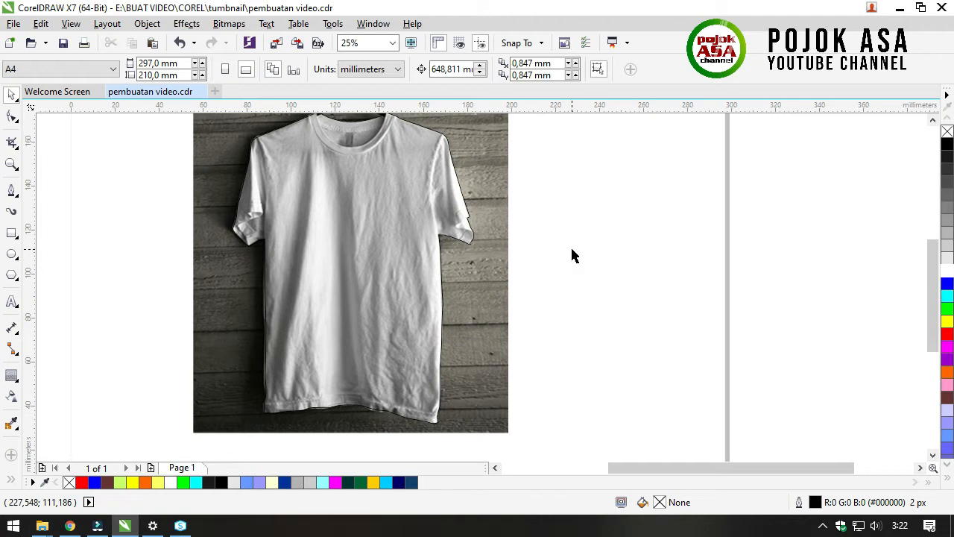
scroll(571, 255, down, 1)
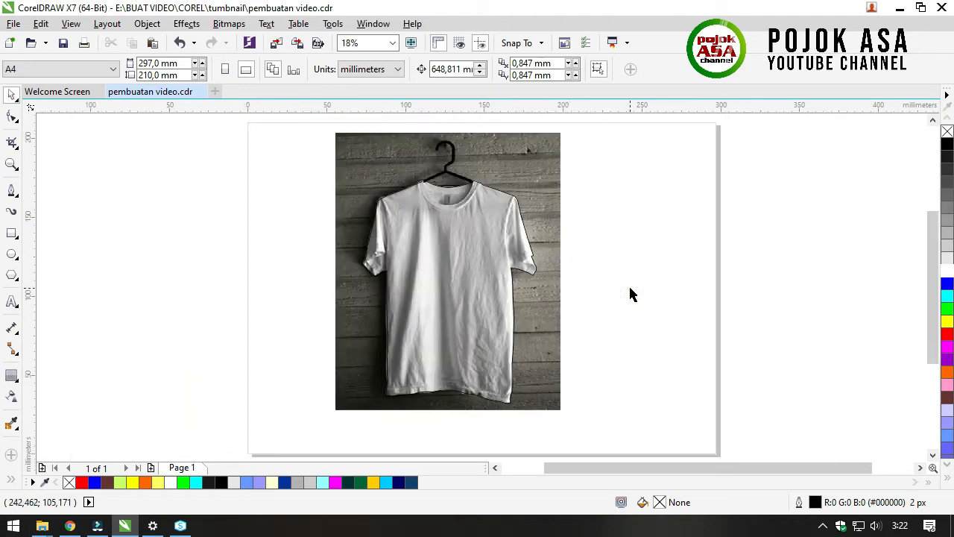
- Move the photo aside to check the traced outline on its own, and undo the moves
mouse_move(499, 162)
mouse_down()
mouse_move(500, 152)
mouse_move(673, 197)
mouse_up()
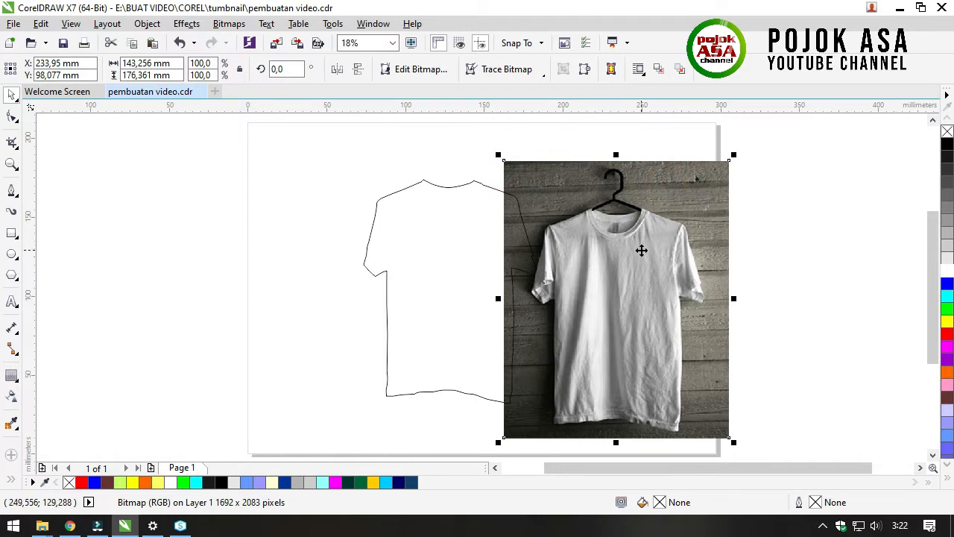
key(ctrl+z)
click(676, 255)
click(508, 230)
drag(702, 248, 700, 249)
key(ctrl+z)
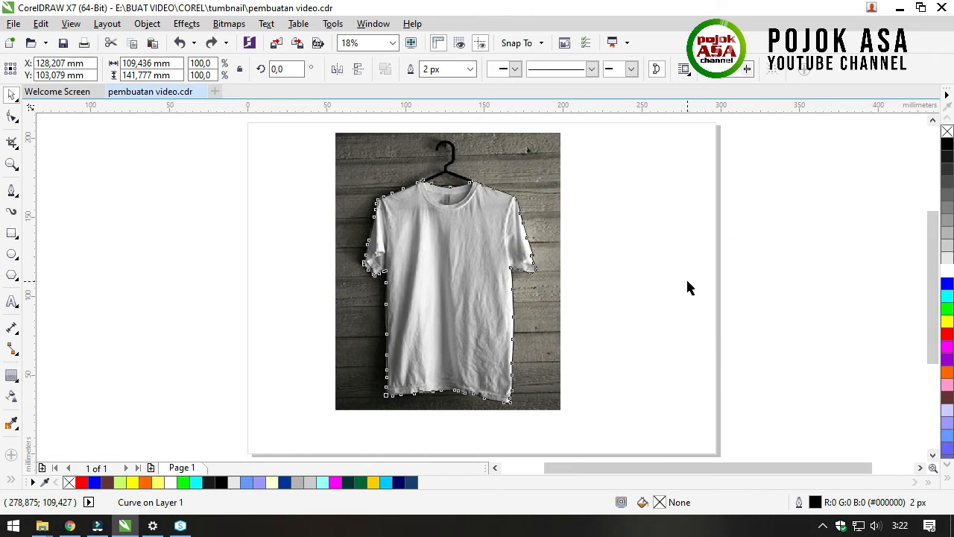
click(686, 283)
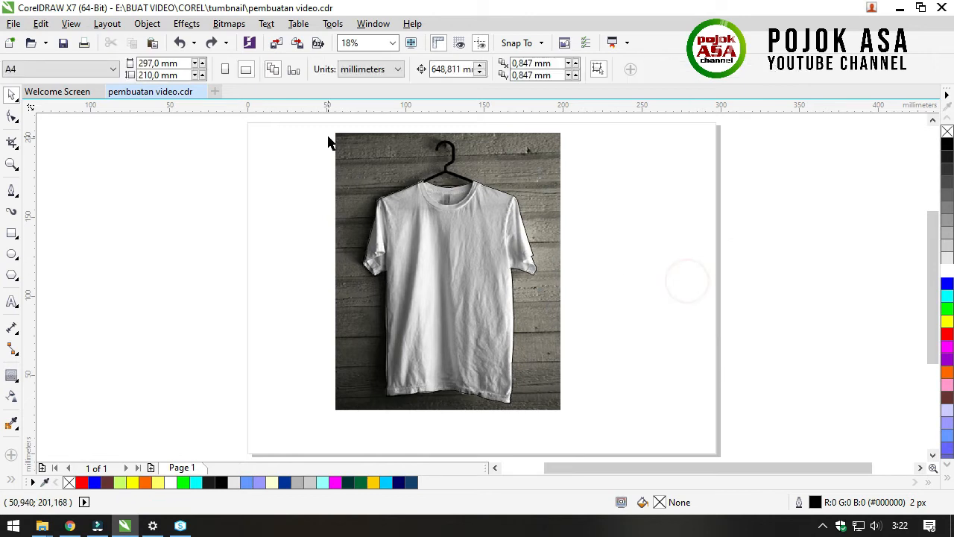
- Intersect the shirt photo with the traced outline to create a cut-out of the shirt
click(504, 225)
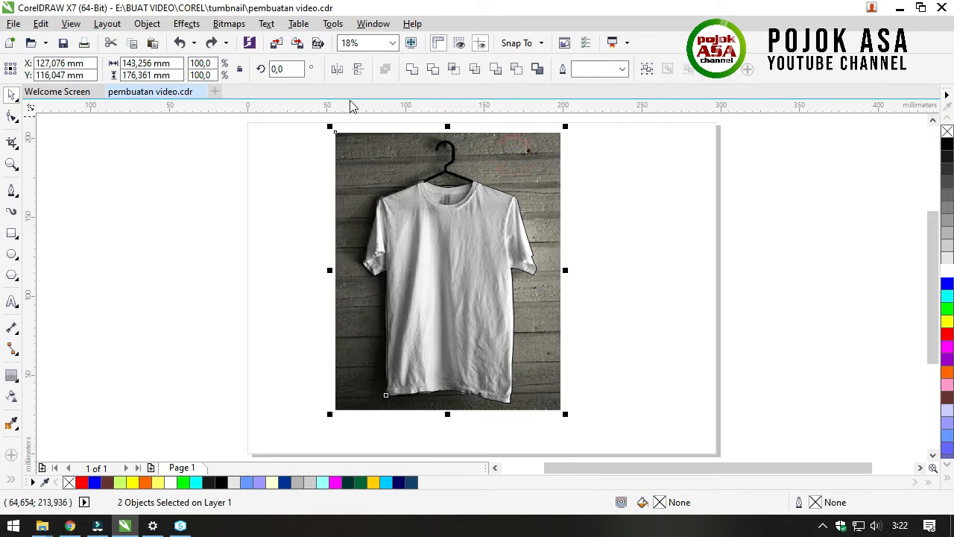
click(453, 71)
click(618, 251)
- Spread the three objects apart, with the photo on the left, the cut-out shirt in the middle and the outline on the right
drag(445, 252, 731, 237)
drag(447, 253, 643, 247)
drag(473, 268, 257, 276)
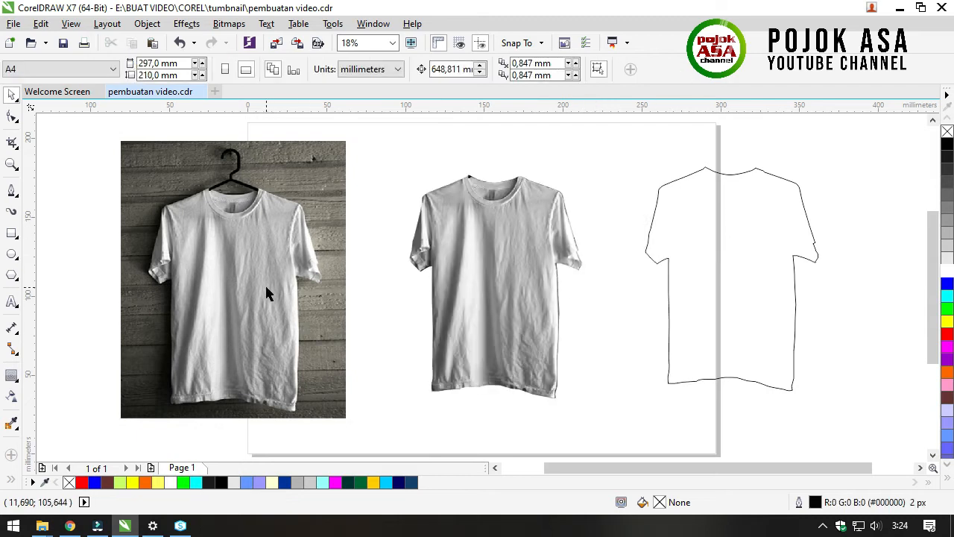
- Delete the original photo with the wooden background
click(238, 233)
right_click(222, 206)
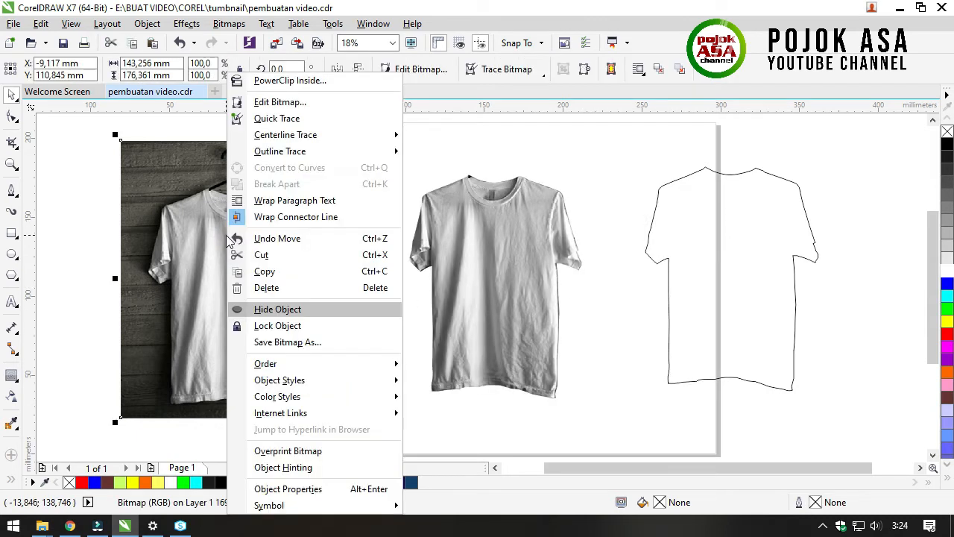
click(197, 215)
right_click(219, 228)
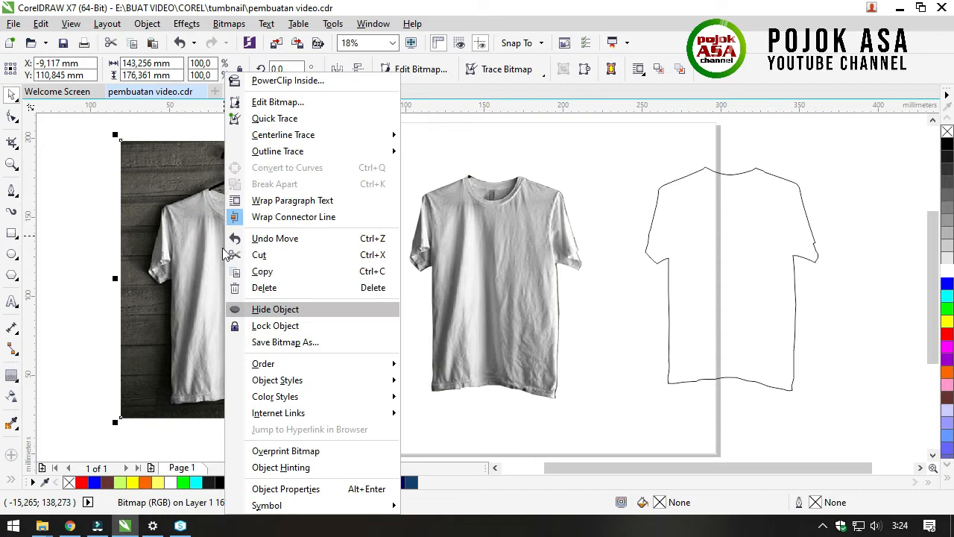
click(260, 288)
- Arrange the cut-out shirt and the traced outline side by side on the page
drag(462, 262, 346, 240)
drag(696, 221, 550, 199)
click(857, 293)
drag(402, 269, 373, 268)
drag(578, 226, 549, 230)
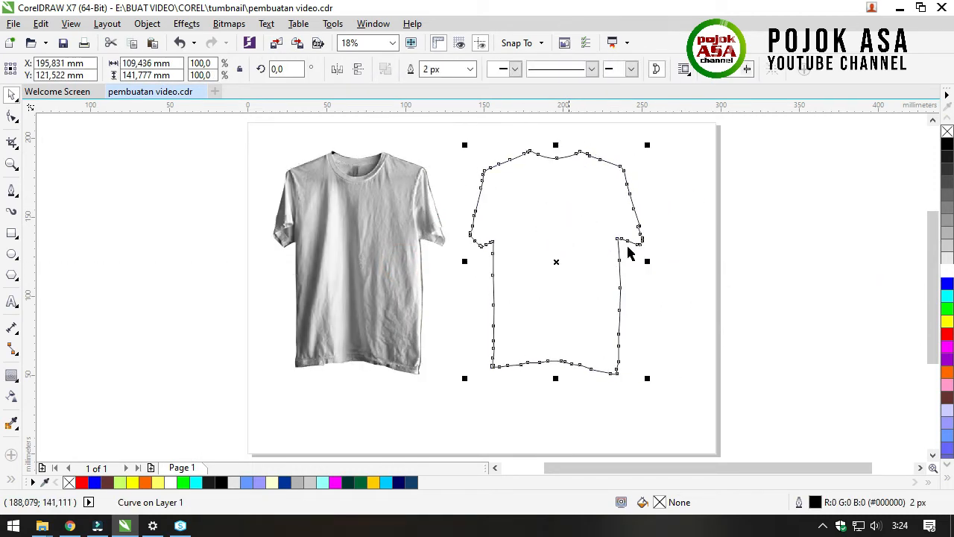
click(690, 284)
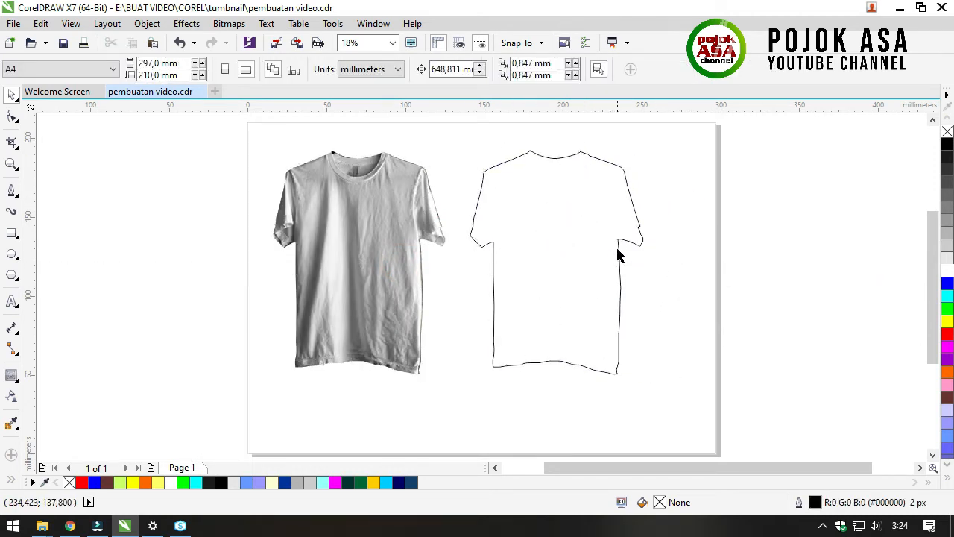
click(557, 281)
click(685, 298)
click(577, 277)
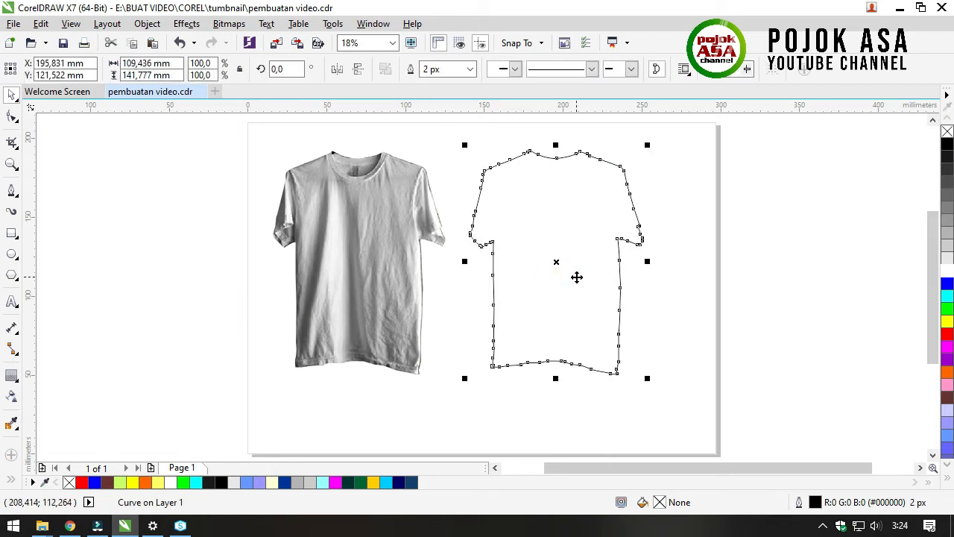
click(715, 311)
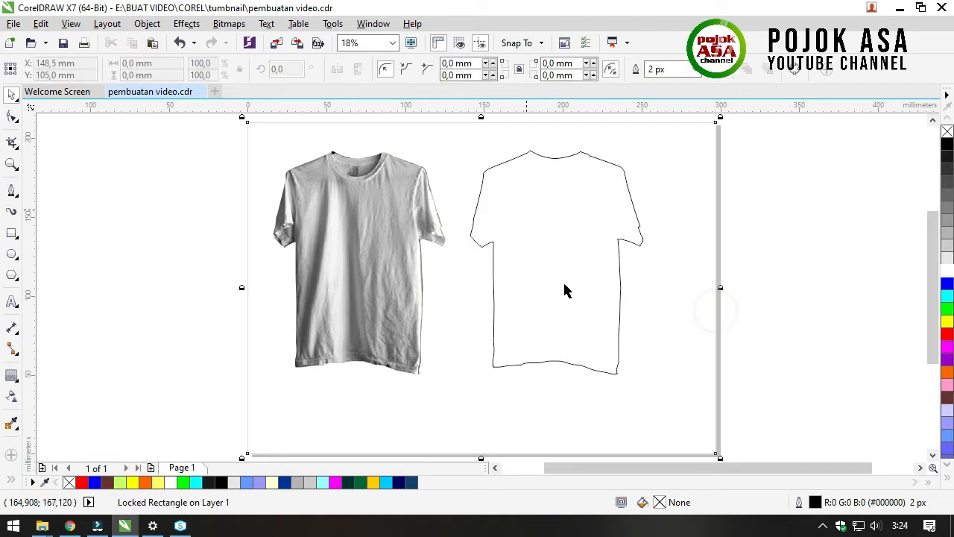
click(781, 284)
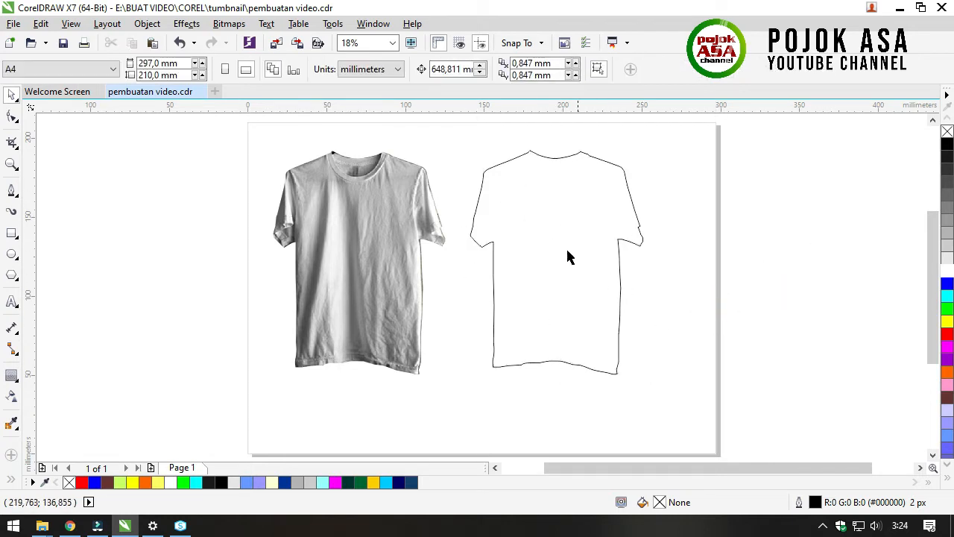
click(556, 222)
click(780, 273)
- Shift the cut-out shirt slightly closer to the traced outline
click(364, 272)
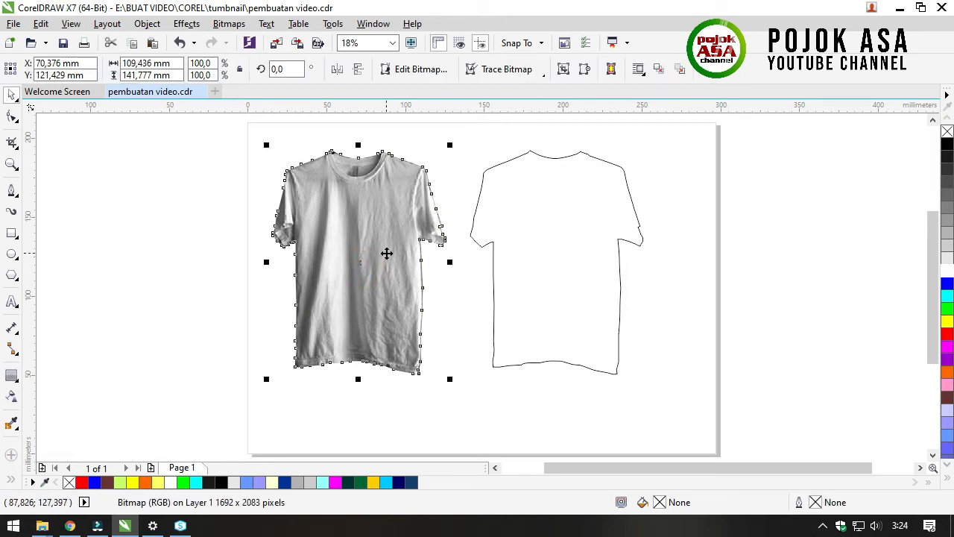
click(778, 285)
drag(367, 278, 373, 278)
click(757, 312)
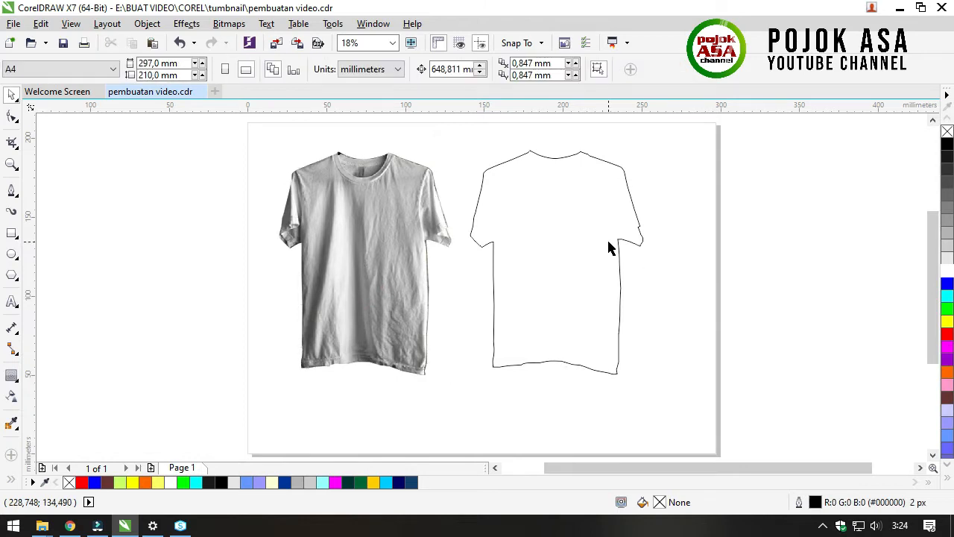
- Fill the traced shirt outline with cyan
click(591, 239)
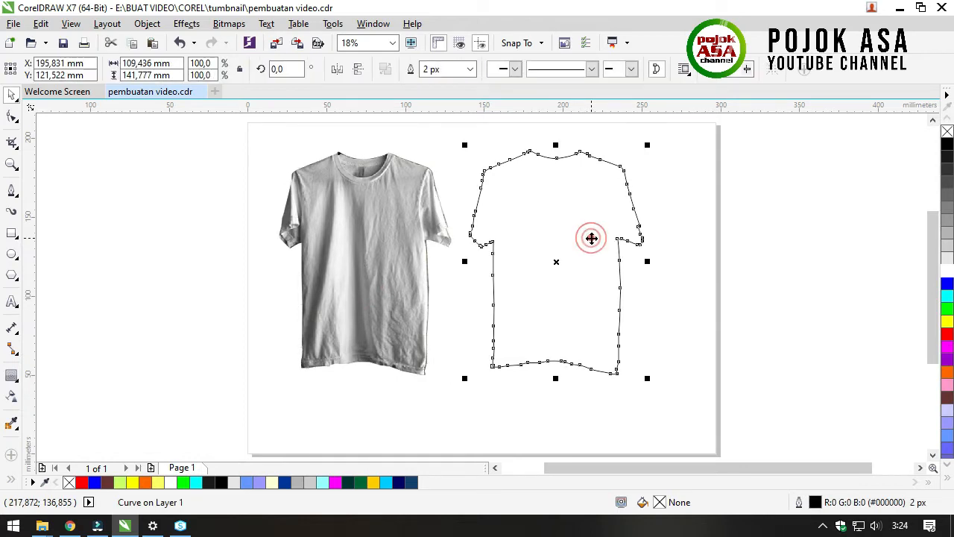
click(946, 295)
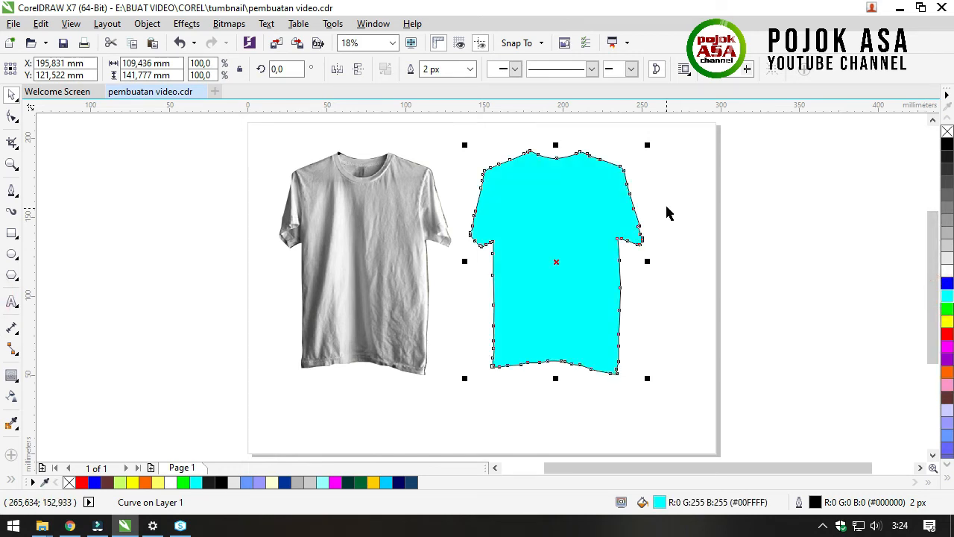
click(747, 263)
click(562, 218)
click(724, 261)
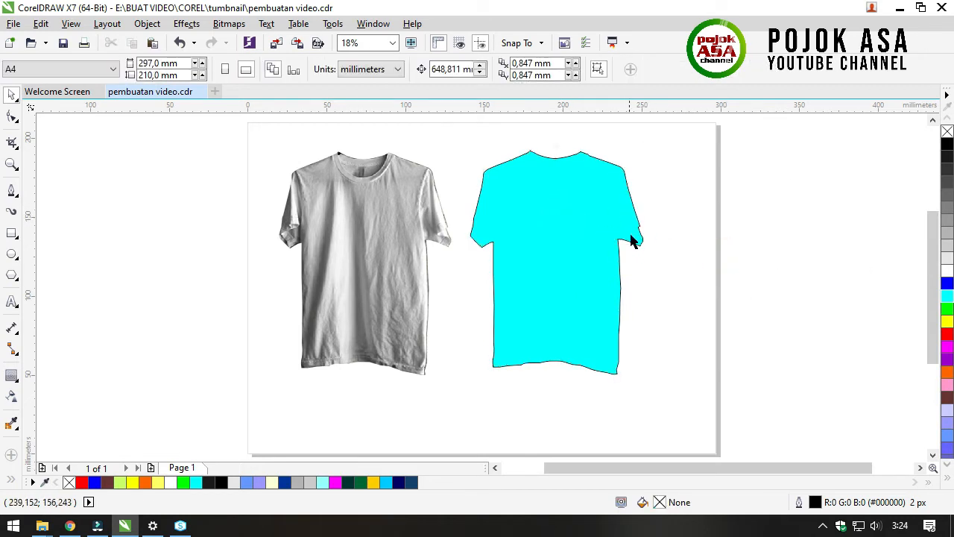
- Remove the black outline from the cyan shirt shape
scroll(637, 223, up, 4)
scroll(639, 224, down, 3)
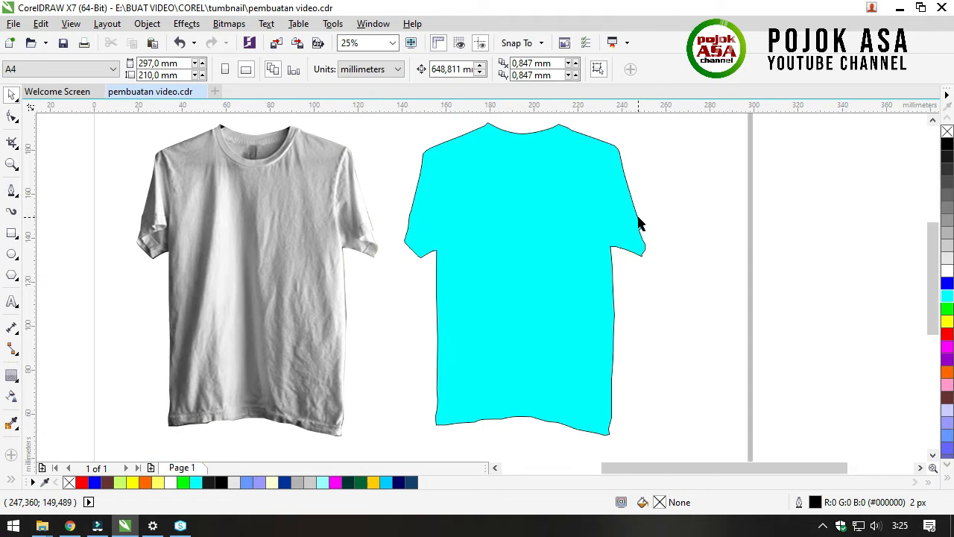
click(572, 195)
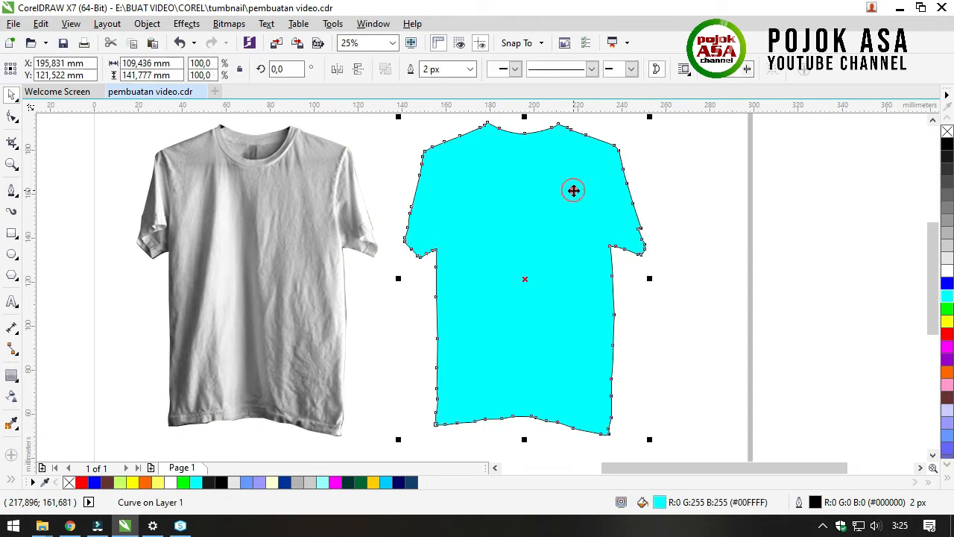
right_click(947, 132)
click(717, 228)
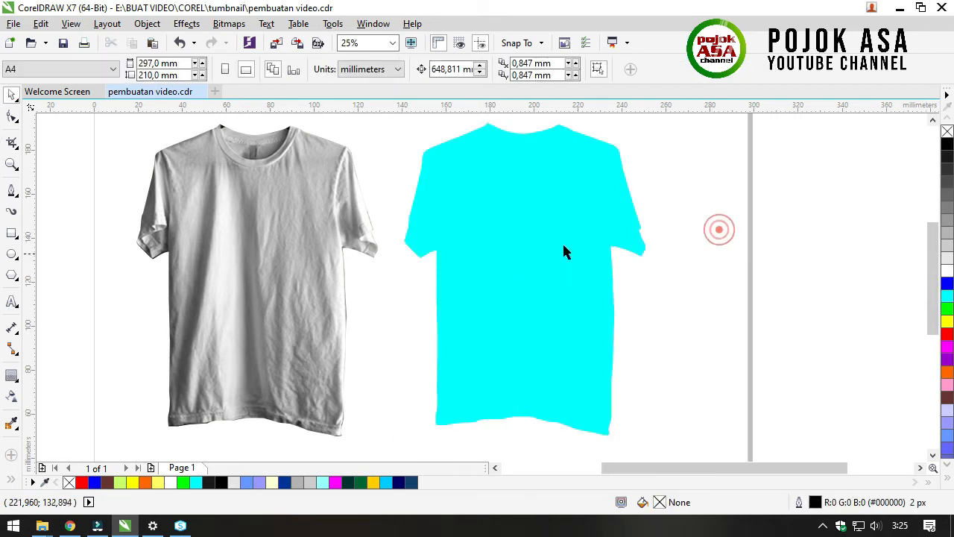
click(687, 282)
click(502, 274)
click(726, 311)
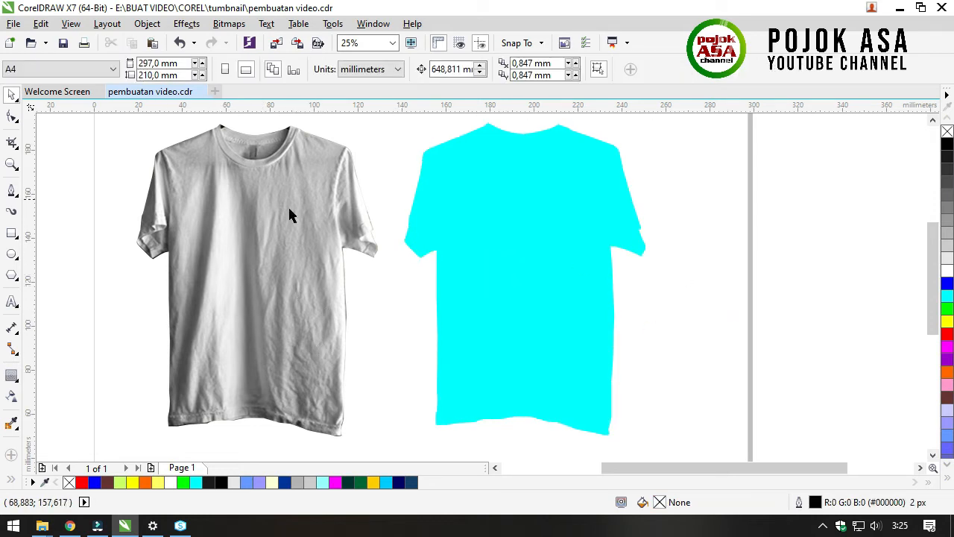
click(279, 262)
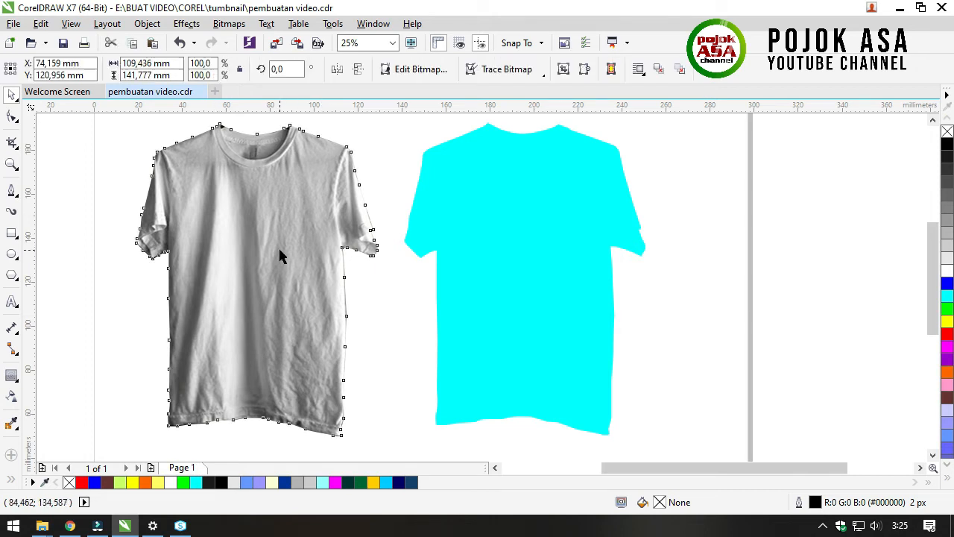
click(71, 232)
click(259, 274)
click(104, 199)
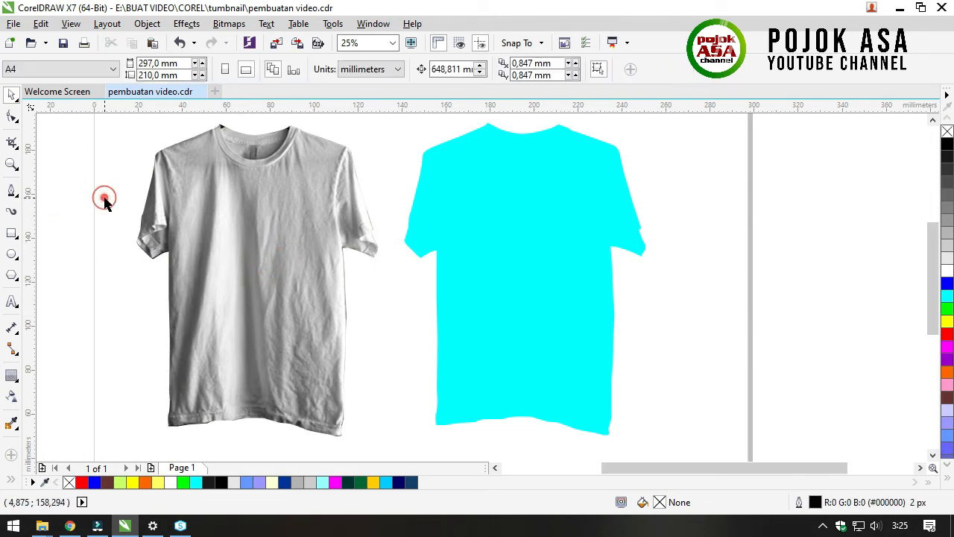
- Set the transparency merge mode of the cut-out shirt photo to Multiply
click(289, 265)
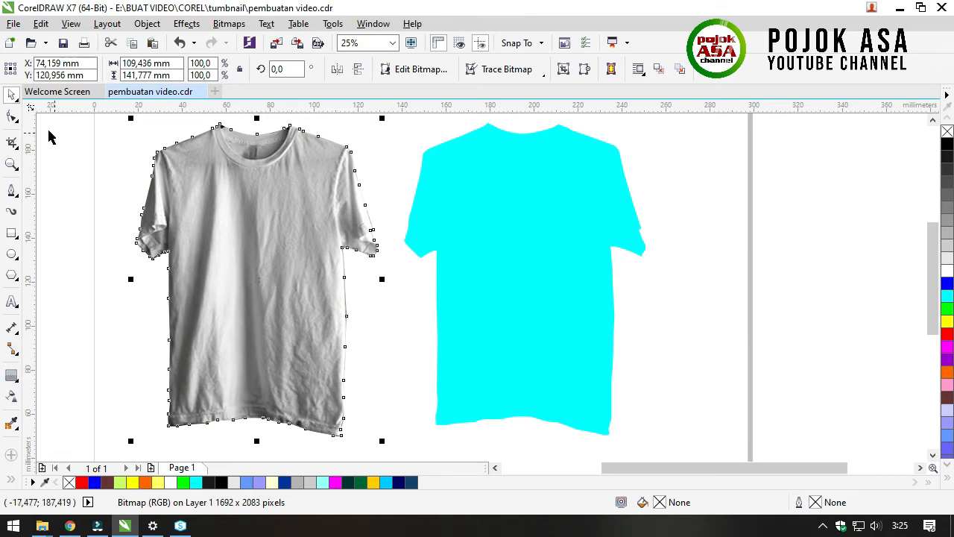
click(11, 401)
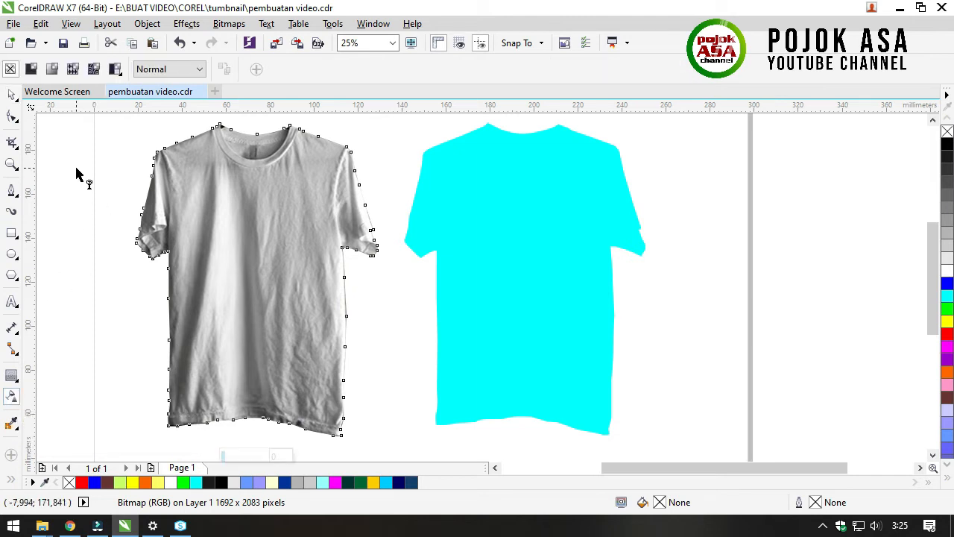
click(156, 70)
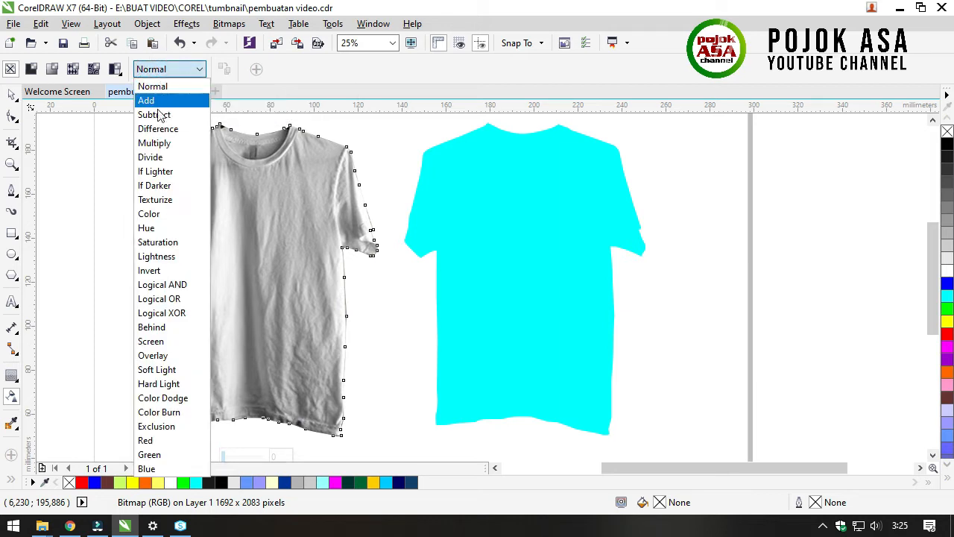
click(158, 147)
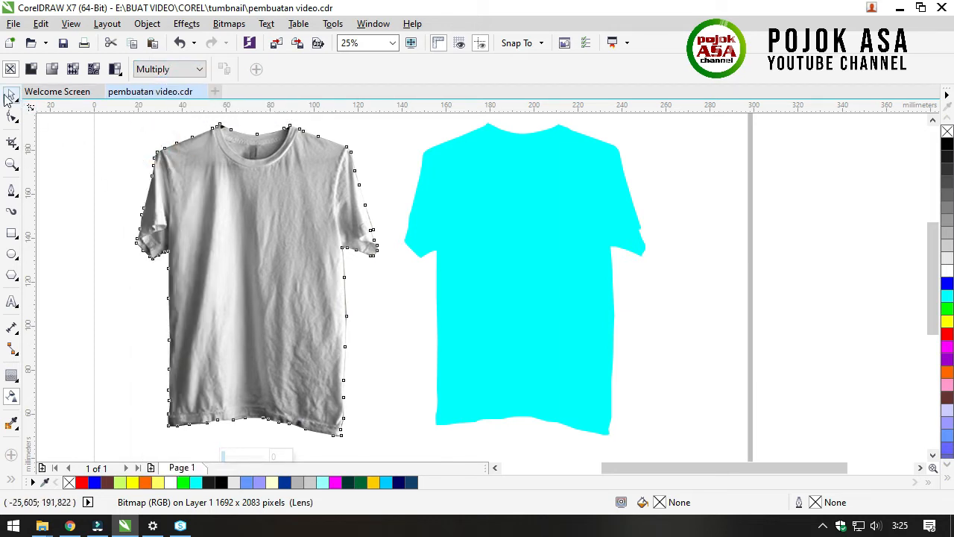
click(11, 95)
click(76, 156)
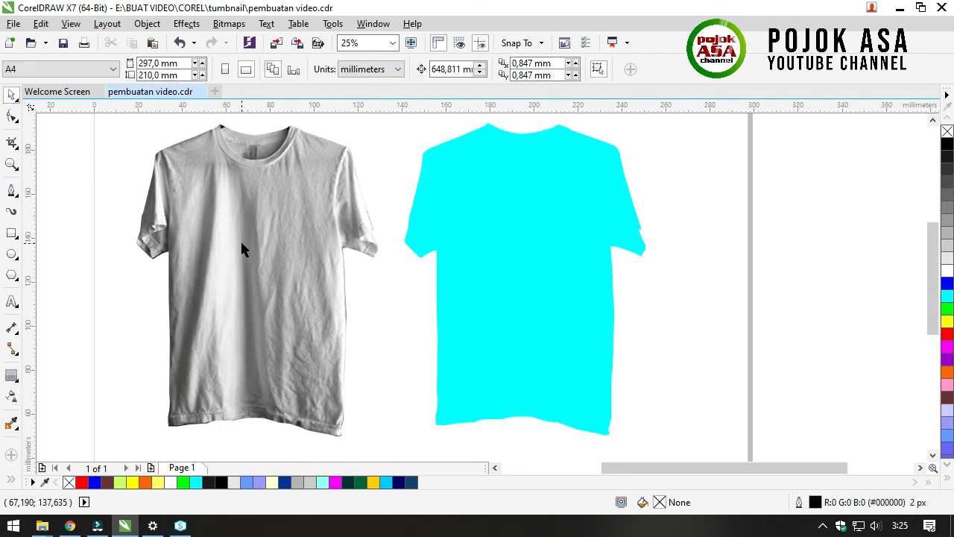
- Move the shirt photo so its sleeve overlaps the cyan shape, and order the photo in front of that shape
click(217, 244)
drag(214, 209, 242, 236)
drag(313, 227, 323, 250)
right_click(335, 216)
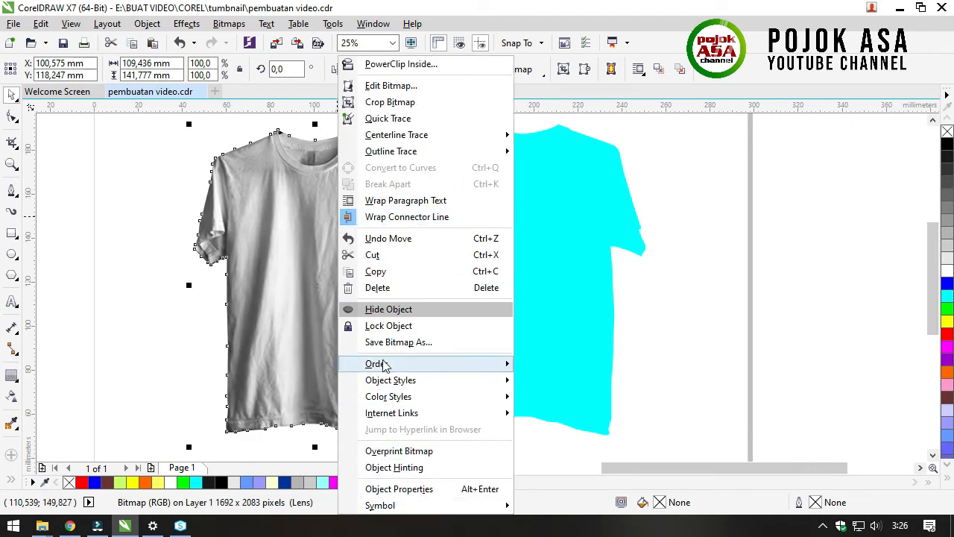
mouse_move(432, 362)
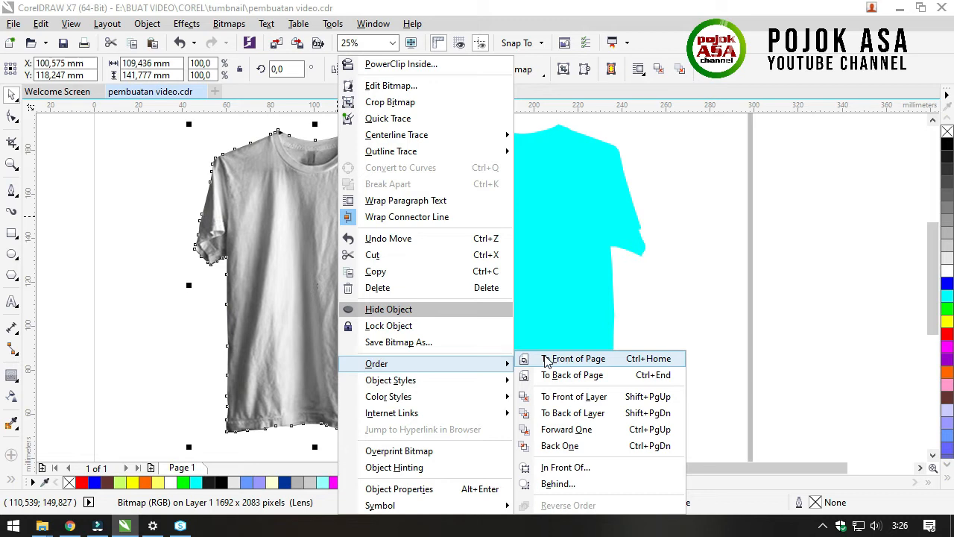
click(565, 468)
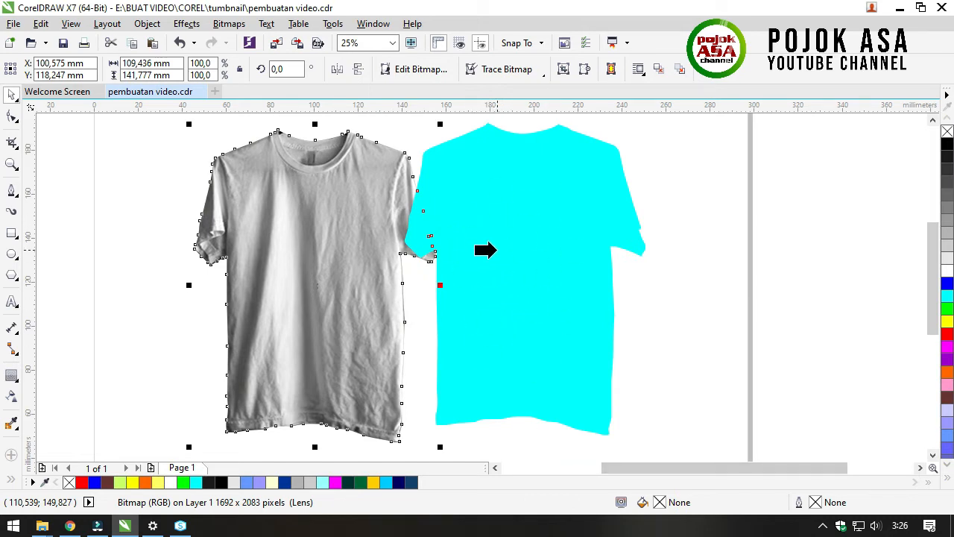
click(496, 250)
click(715, 320)
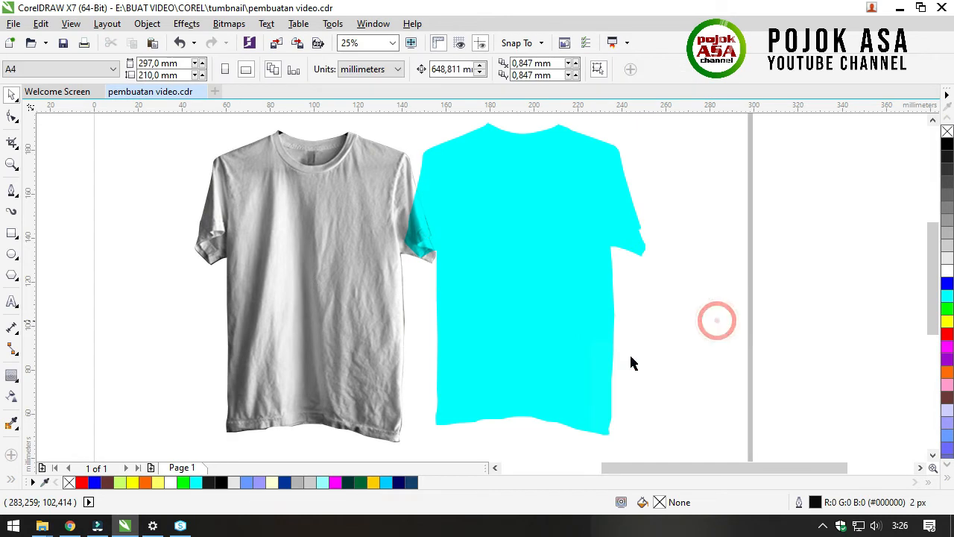
click(309, 256)
right_click(308, 256)
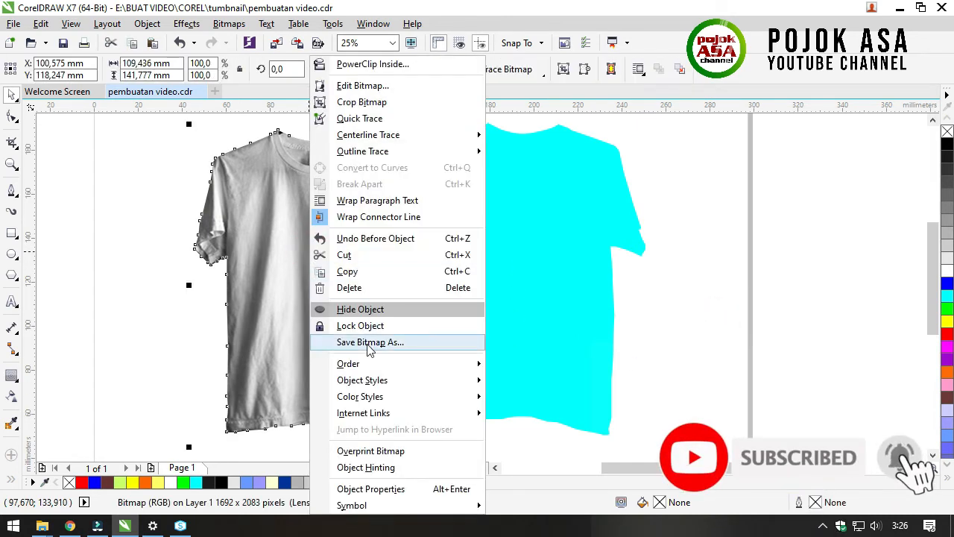
click(675, 335)
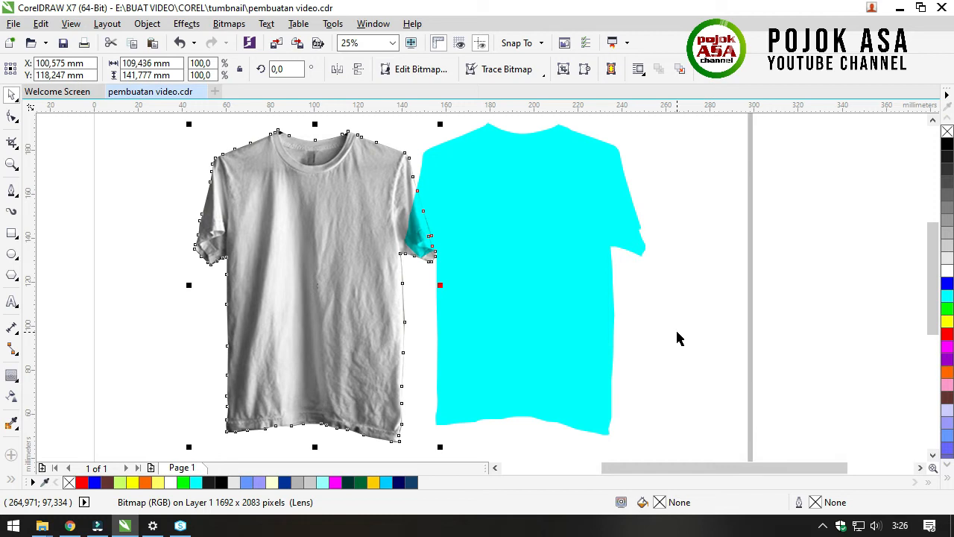
click(677, 343)
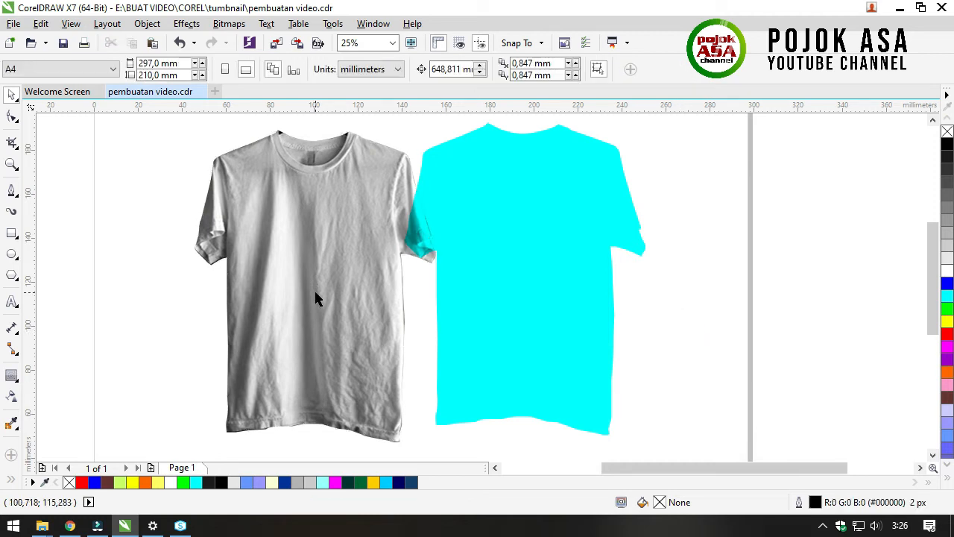
- Move the shirt photo clear of the cyan shape so both sit side by side
drag(320, 251, 270, 228)
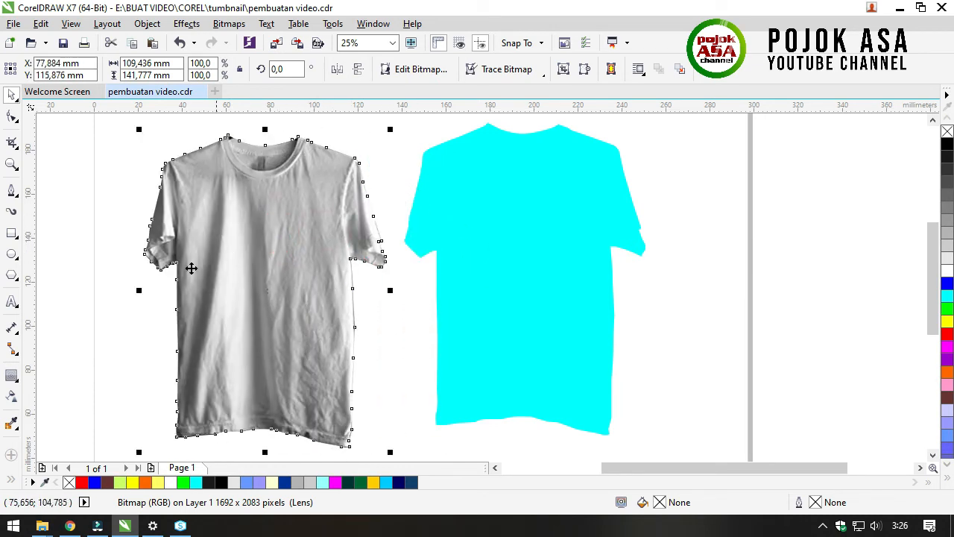
click(696, 321)
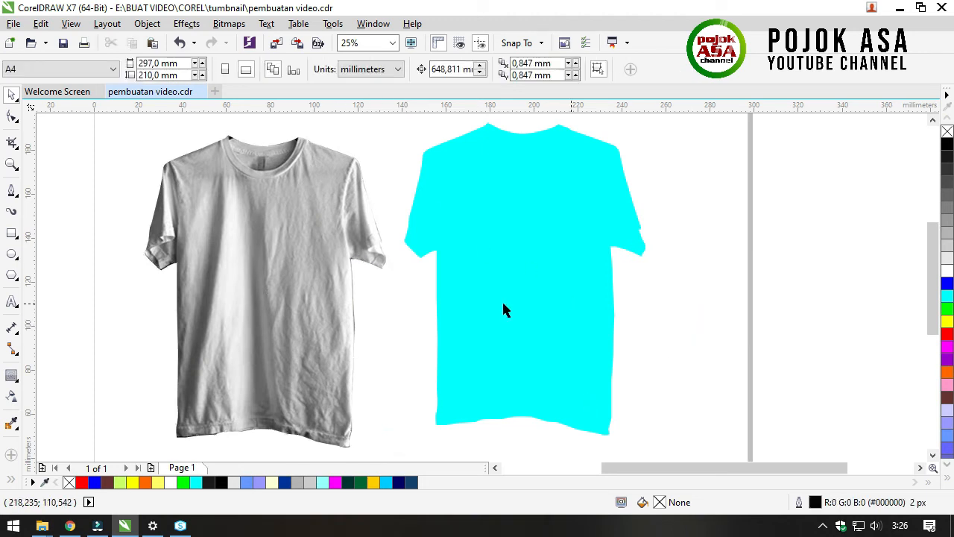
drag(272, 225, 273, 224)
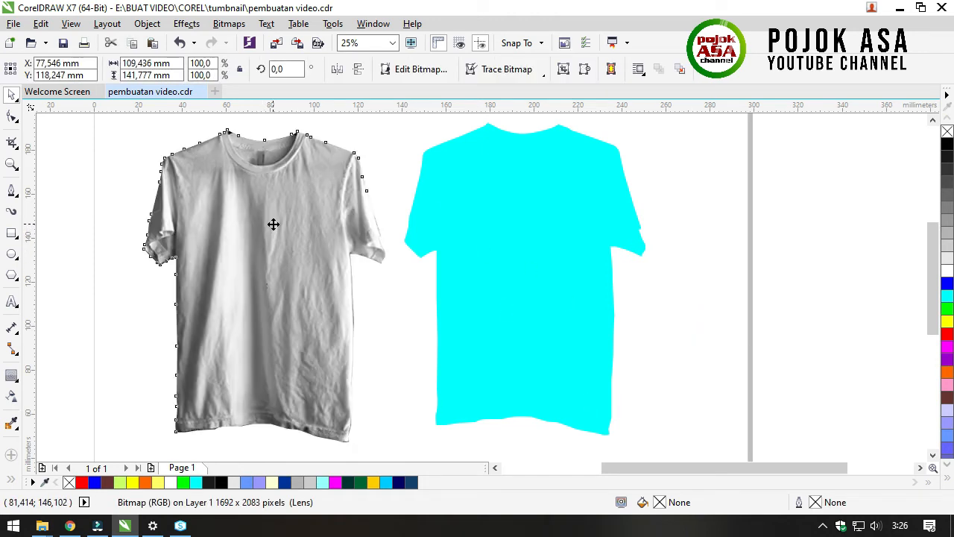
click(744, 343)
- Align the shirt photo and the cyan shape by their horizontal and vertical centres, with the cyan shape as the reference
click(281, 274)
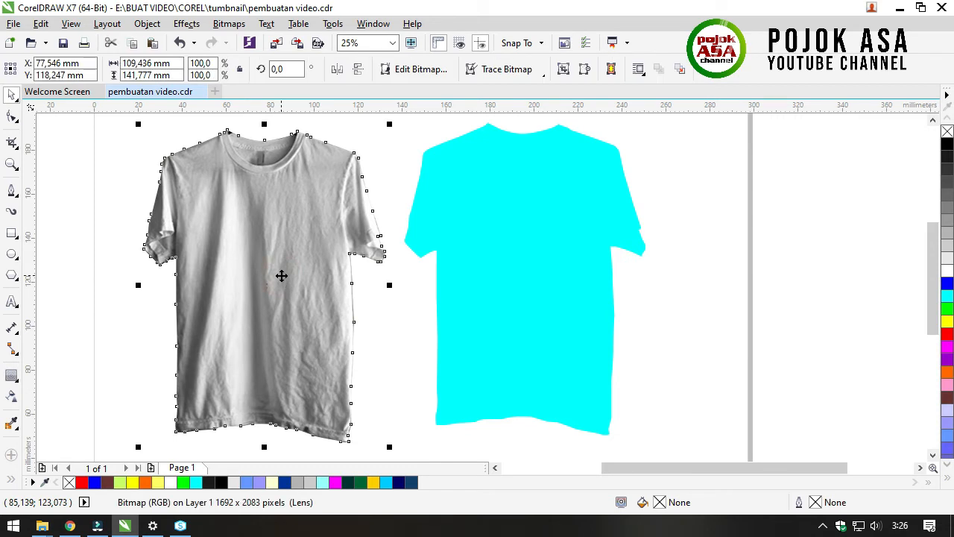
shift+click(516, 276)
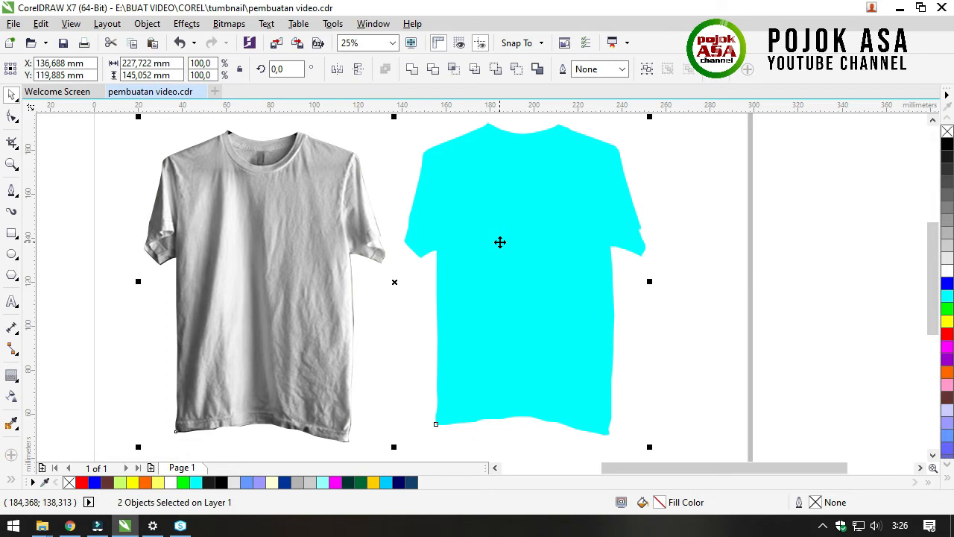
key(c)
key(e)
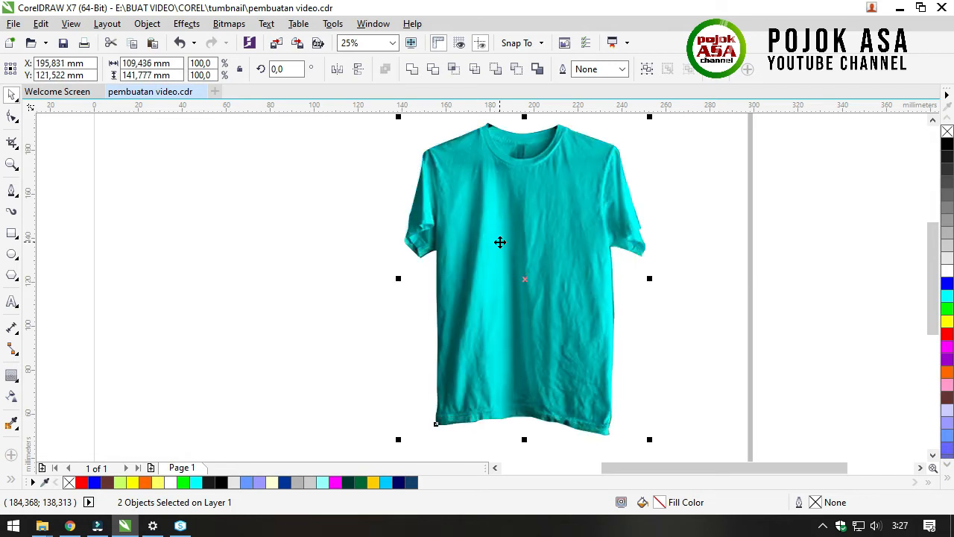
click(699, 343)
- Move the stacked shirt photo and cyan shape together toward the left half of the page
mouse_move(368, 112)
mouse_down()
mouse_move(677, 422)
mouse_move(675, 448)
mouse_up()
drag(556, 236, 382, 232)
click(519, 292)
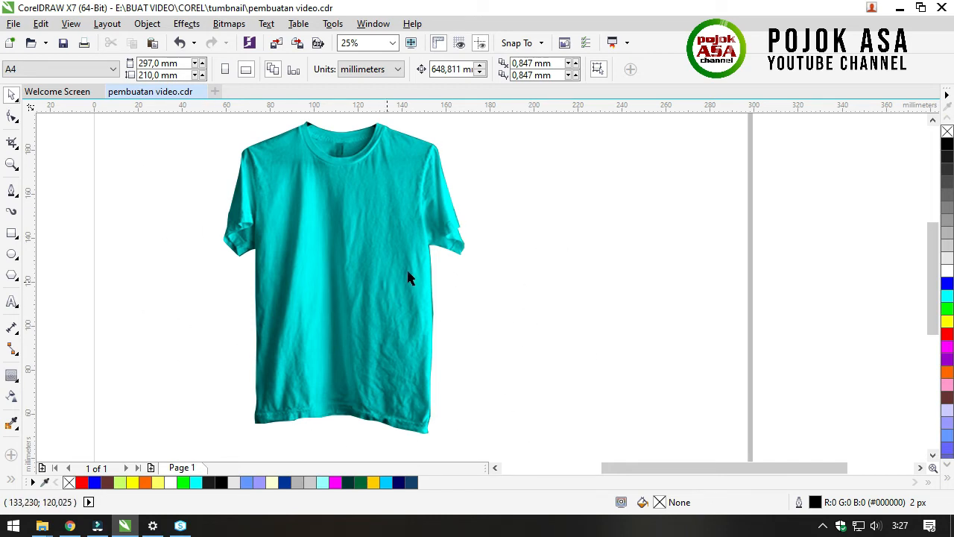
- Move the shirt photo off the cyan shape and fill the shape with red
drag(382, 240, 619, 228)
click(762, 290)
click(336, 321)
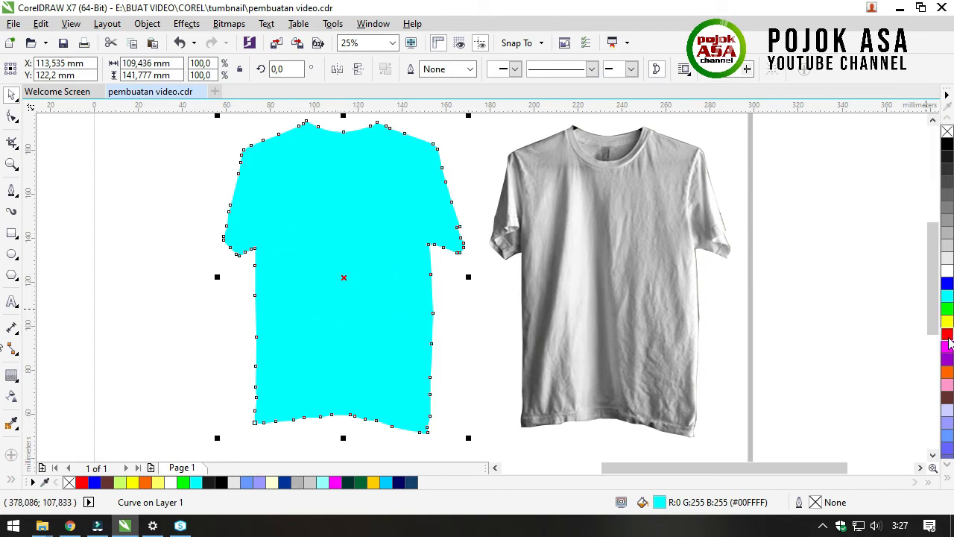
click(946, 333)
click(756, 309)
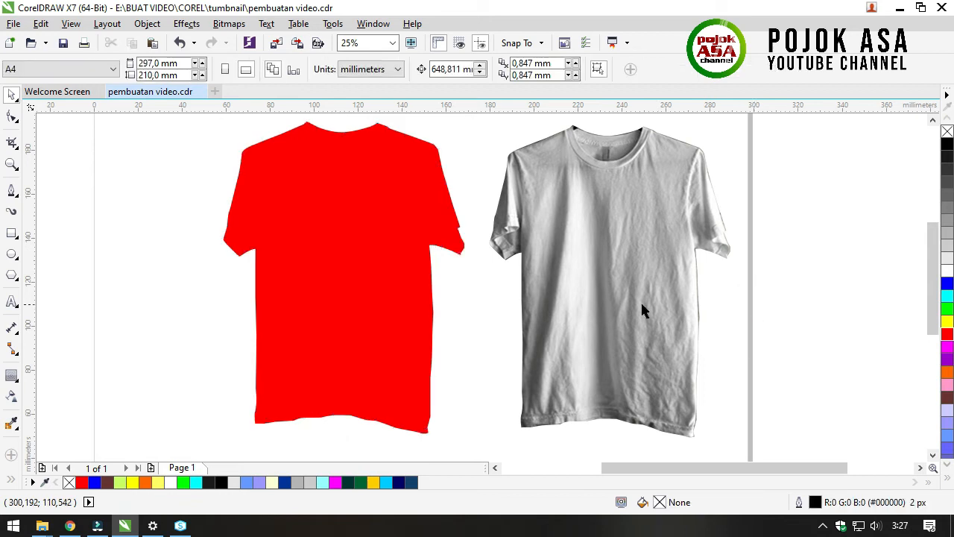
- Align the shirt photo onto the red shape by their horizontal and vertical centres
click(612, 256)
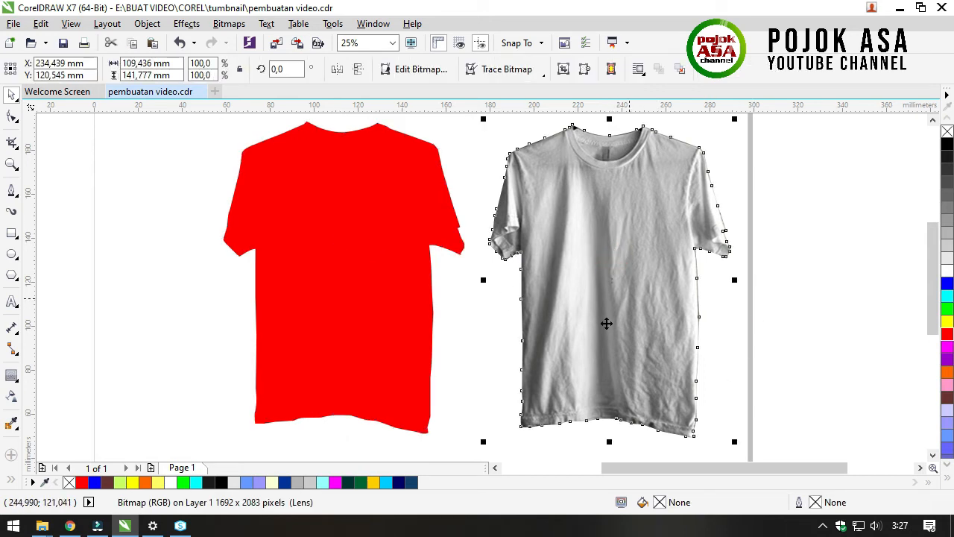
shift+click(361, 261)
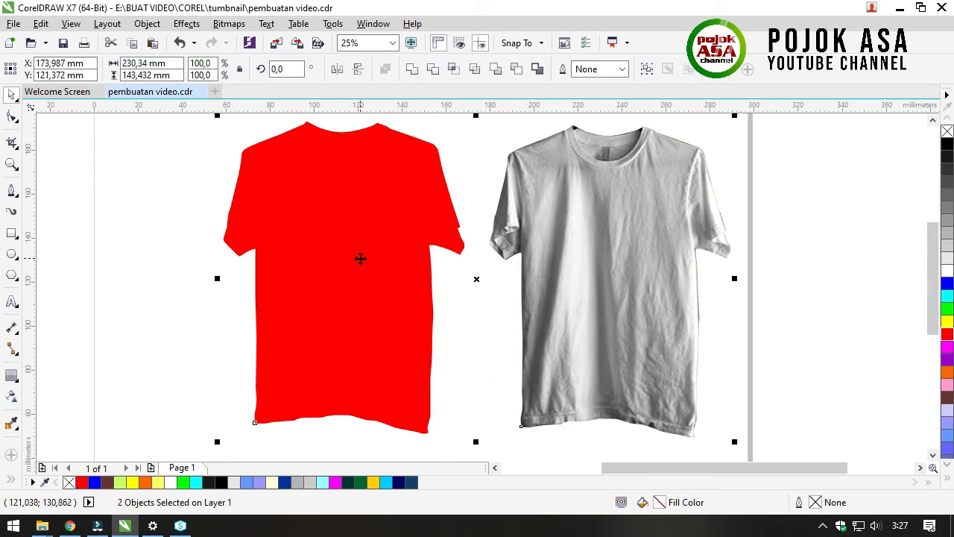
key(c)
key(e)
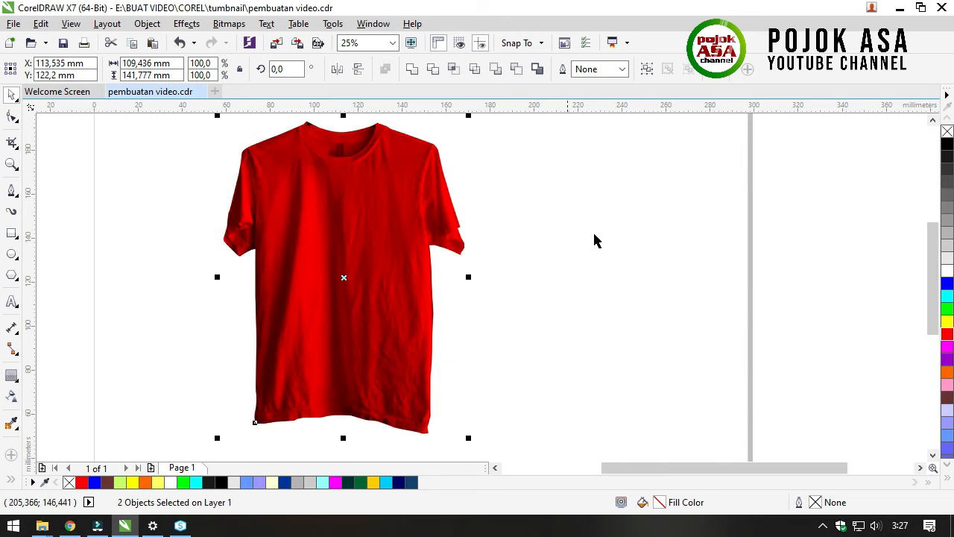
click(611, 249)
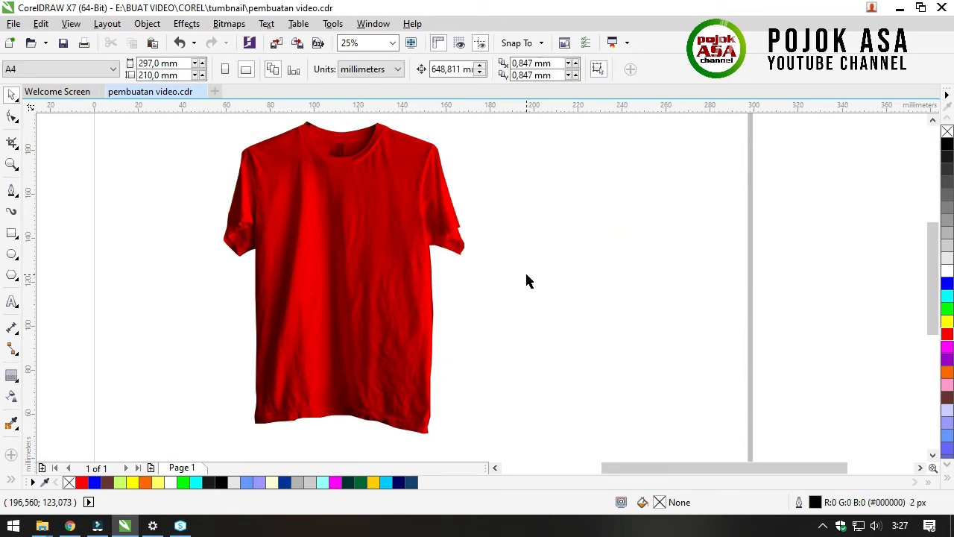
click(593, 291)
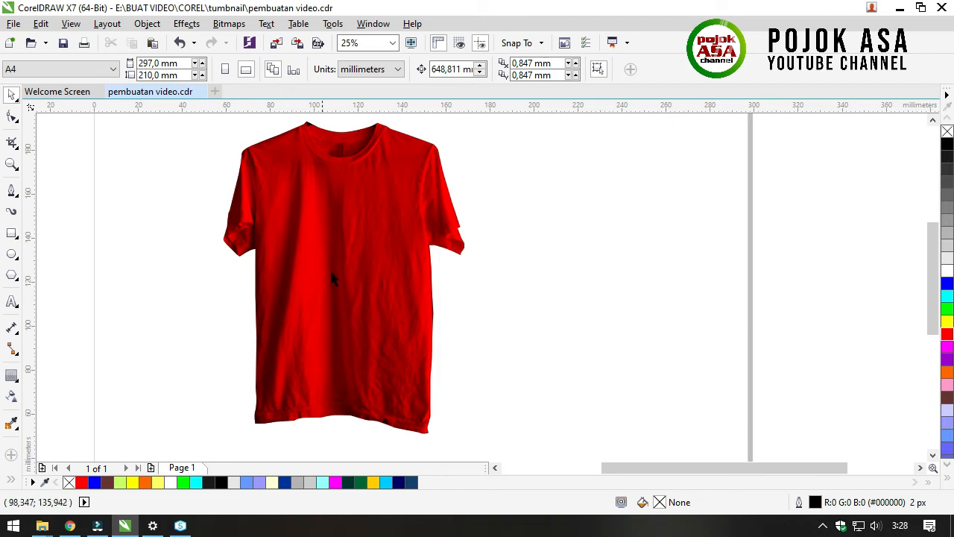
click(558, 280)
click(547, 296)
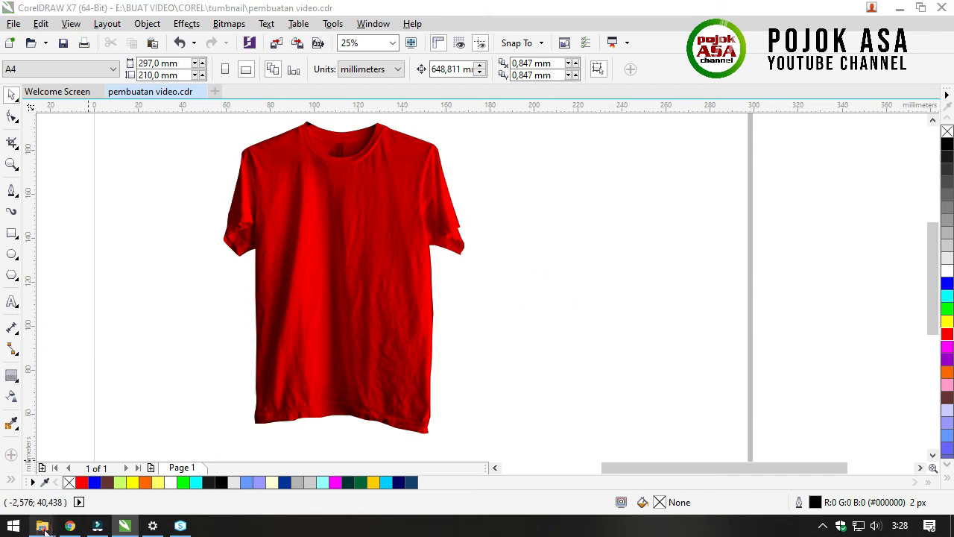
- Bring the "samurai x" image from the Downloads folder onto the page beside the red shirt
click(42, 526)
click(98, 480)
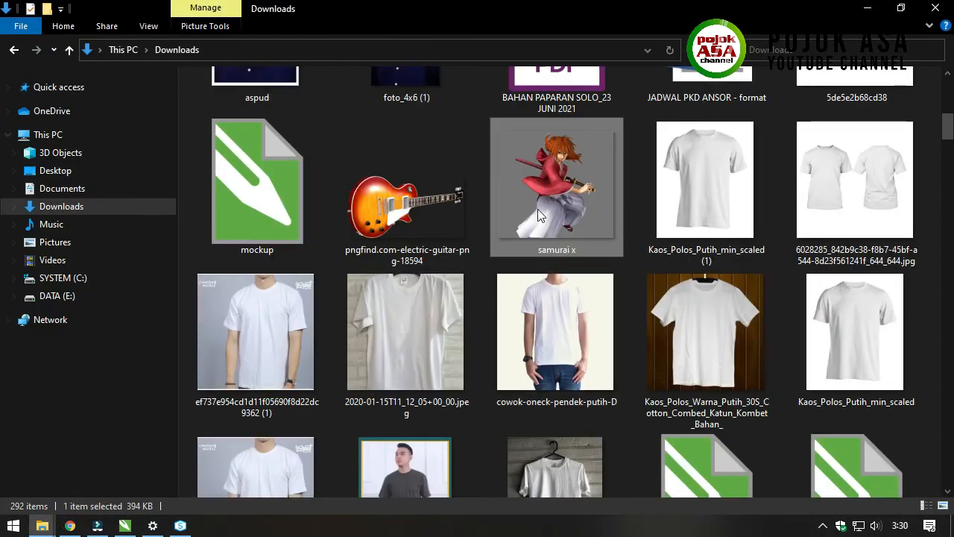
drag(537, 209, 541, 238)
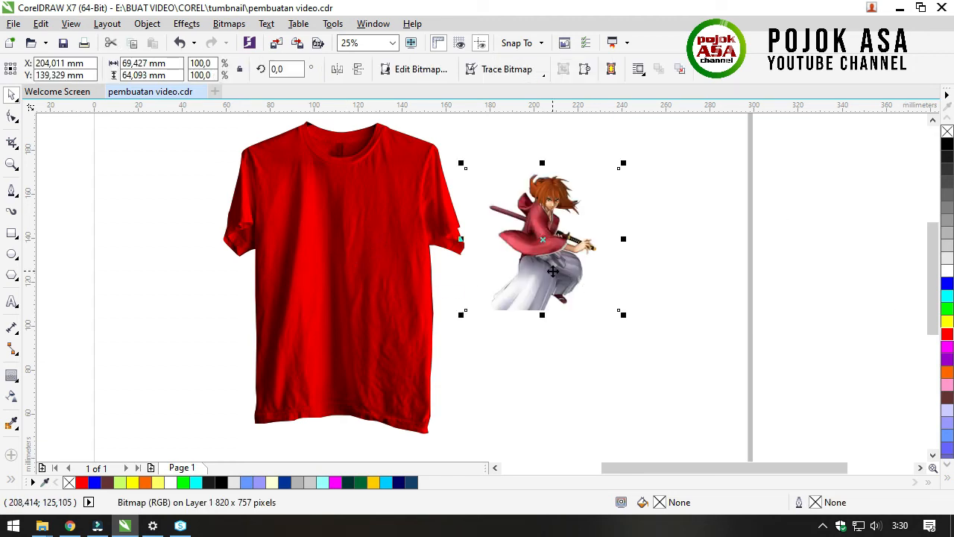
- Scale the samurai image down to 83.5%, about 58 mm wide, and place it on the red shirt's chest
drag(621, 313, 605, 297)
drag(518, 234, 338, 230)
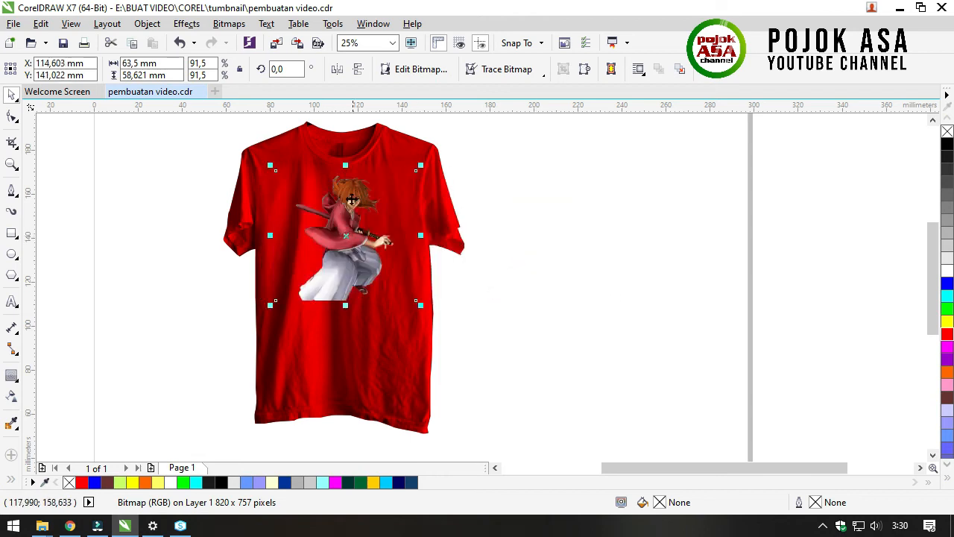
scroll(350, 210, up, 1)
drag(485, 406, 459, 386)
drag(334, 292, 330, 289)
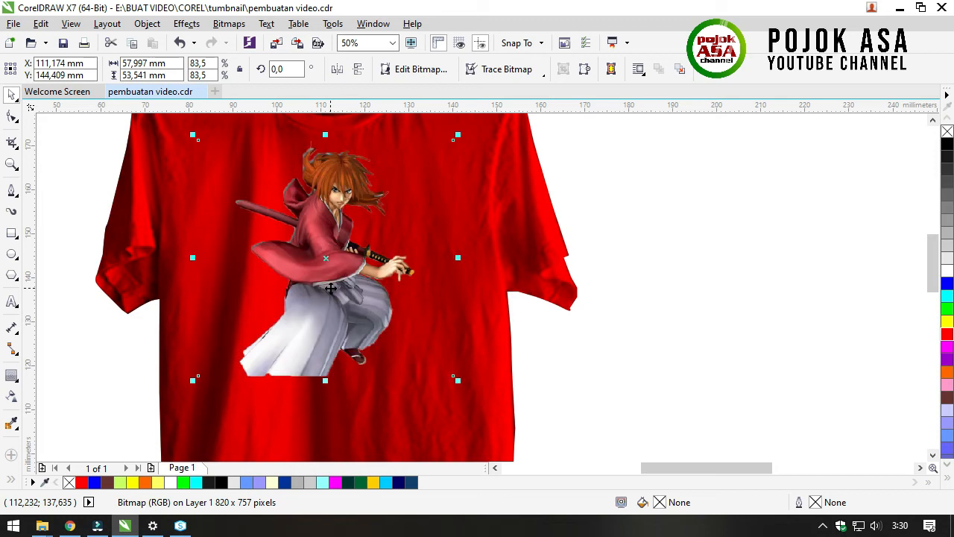
- Move the samurai image off the red shirt into the blank area to the right of it
scroll(433, 327, down, 1)
scroll(378, 289, up, 2)
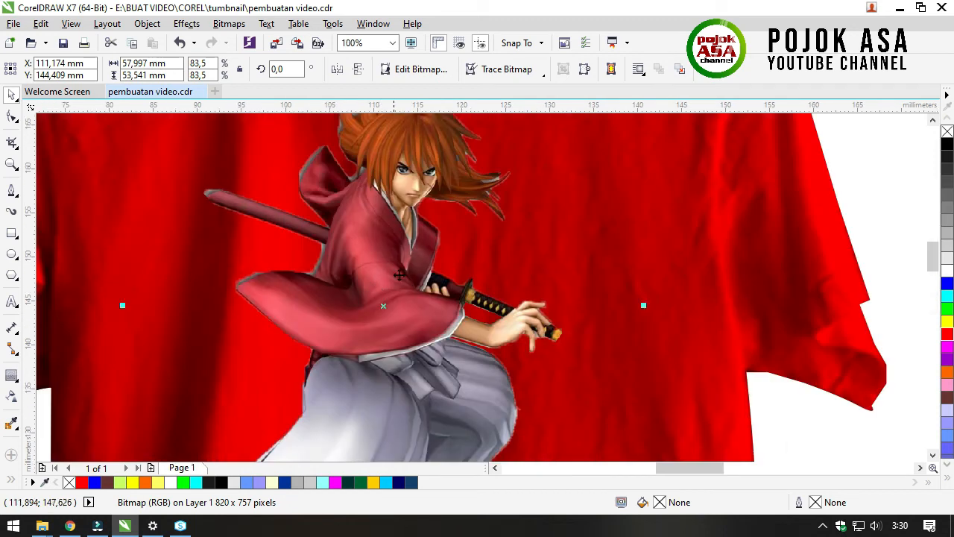
scroll(434, 287, down, 1)
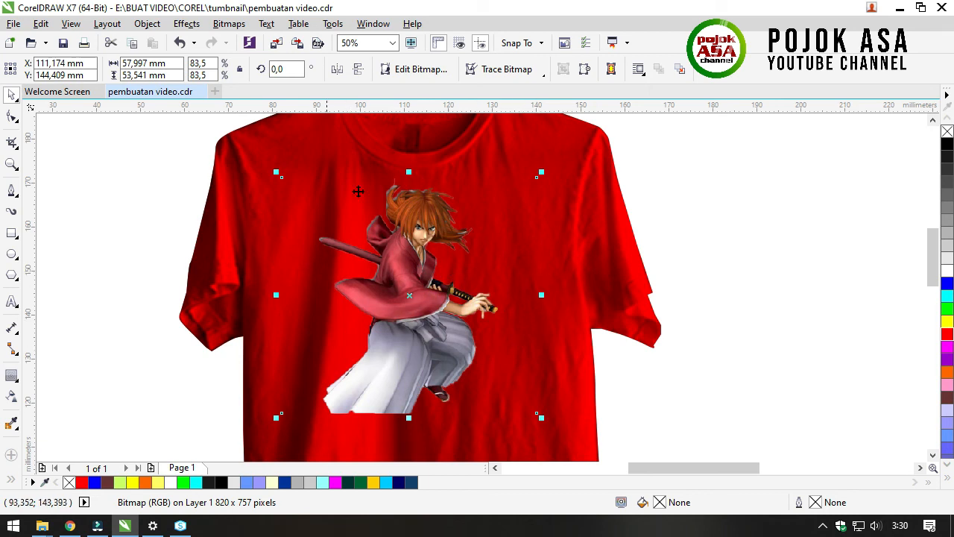
click(782, 319)
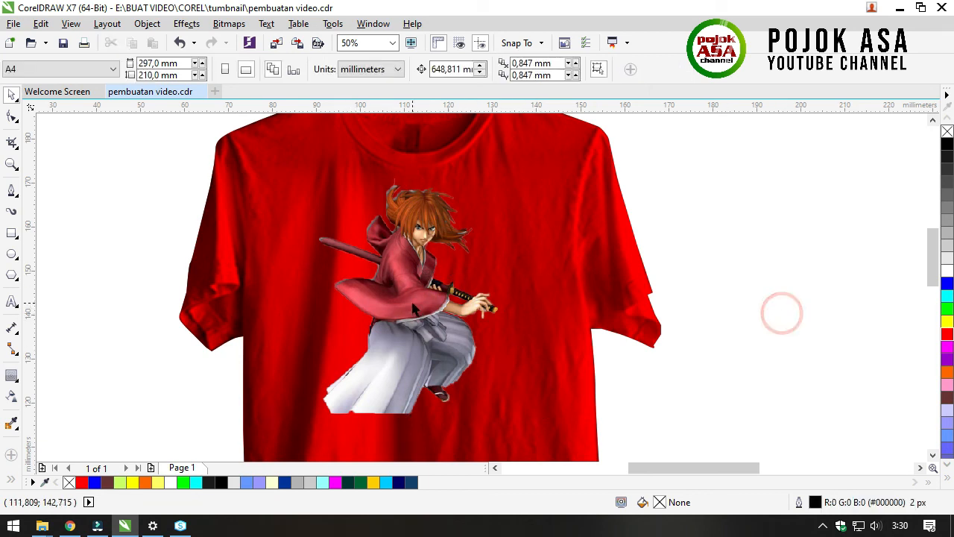
drag(414, 309, 764, 330)
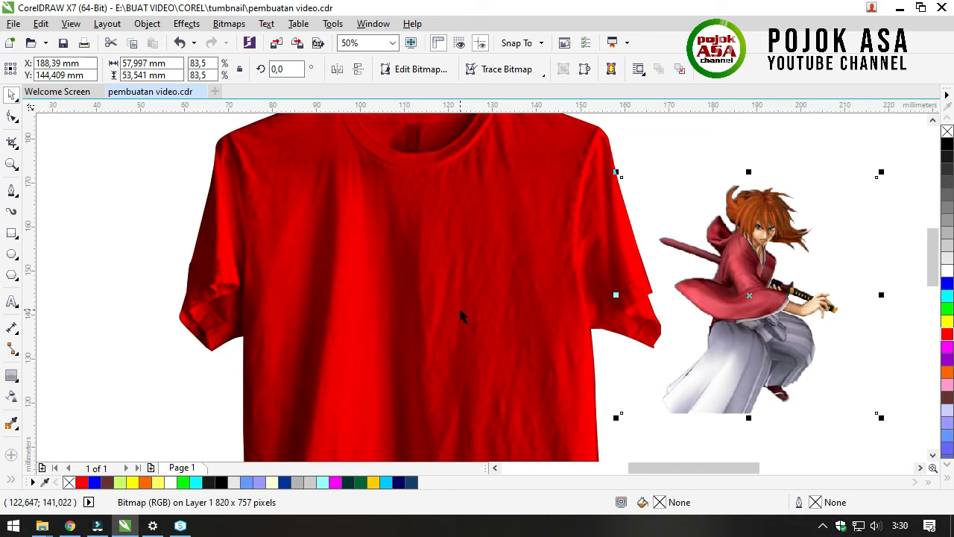
- Move the samurai image from the blank area back onto the red shirt's chest
scroll(460, 316, down, 2)
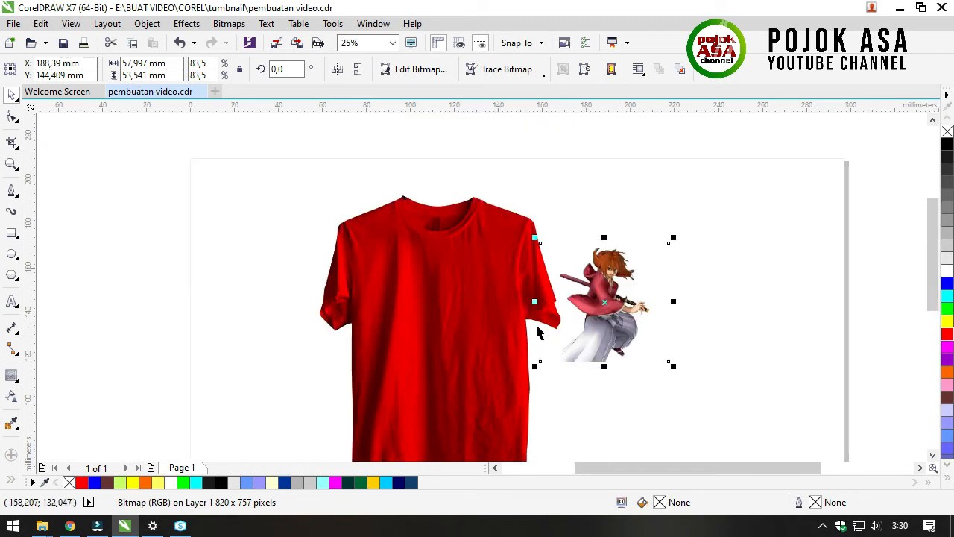
scroll(567, 279, down, 1)
click(631, 313)
scroll(582, 261, up, 3)
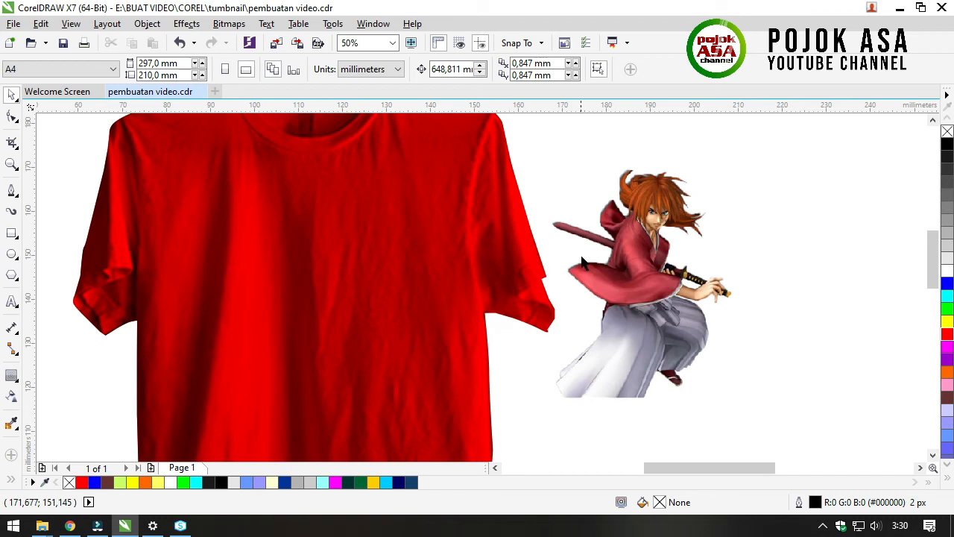
drag(650, 279, 321, 275)
scroll(507, 309, down, 1)
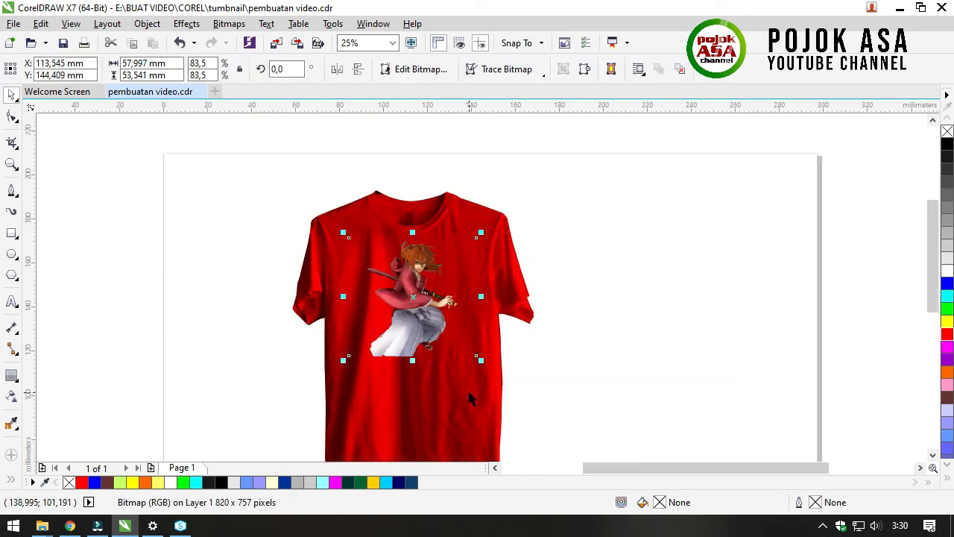
click(461, 416)
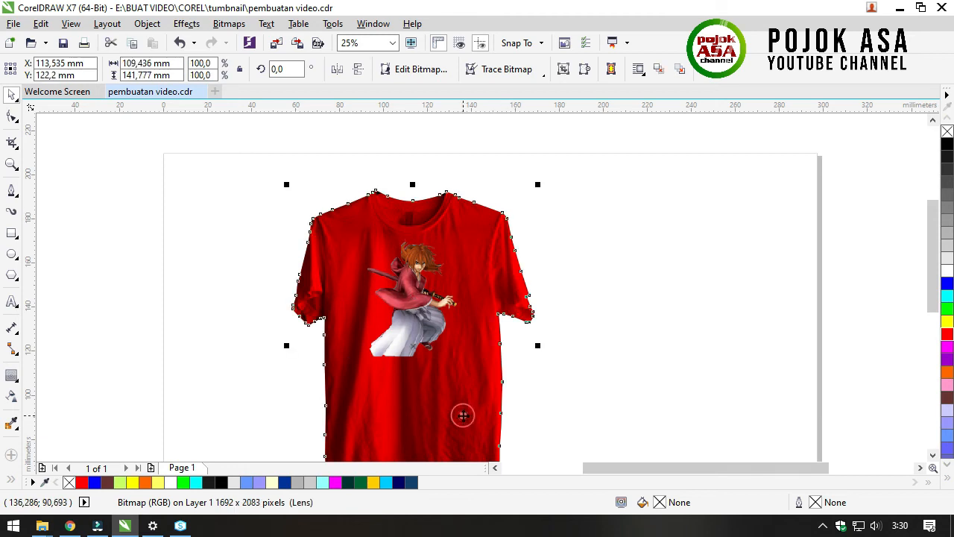
drag(462, 418, 633, 392)
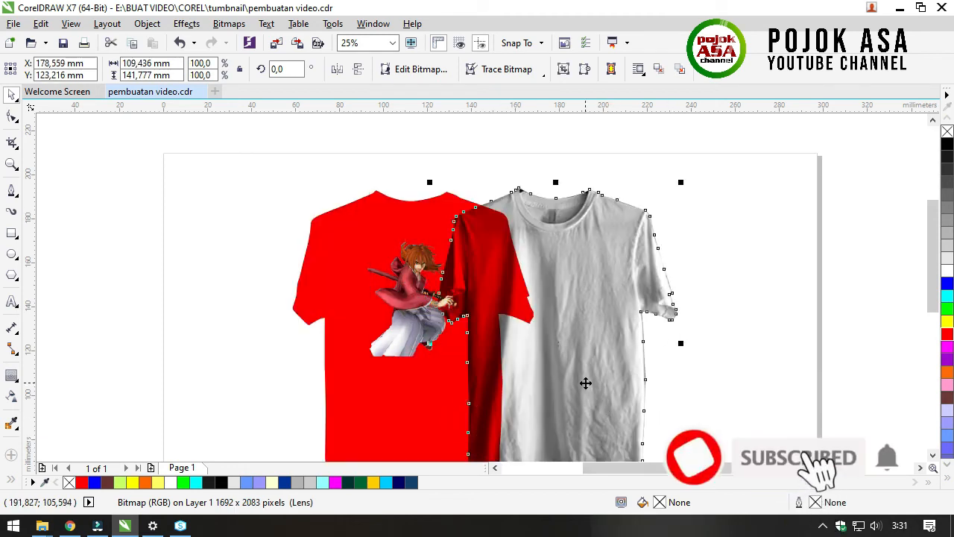
key(ctrl+z)
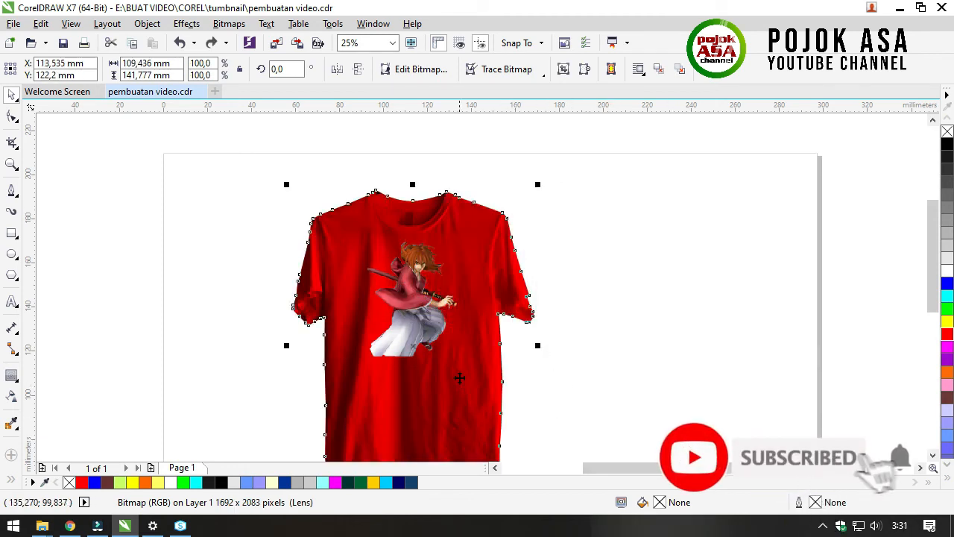
- Bring the Multiply shirt photo to the front of the page, above the samurai image
right_click(434, 426)
mouse_move(531, 364)
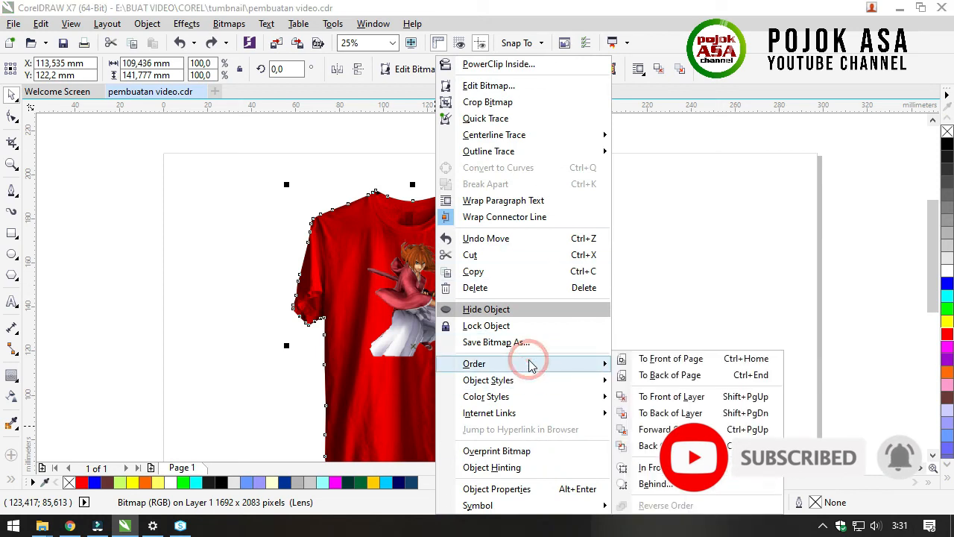
click(649, 361)
click(649, 351)
- Examine how the shirt's folds and shading fall over the samurai image, both close up and across the whole shirt
scroll(408, 309, up, 1)
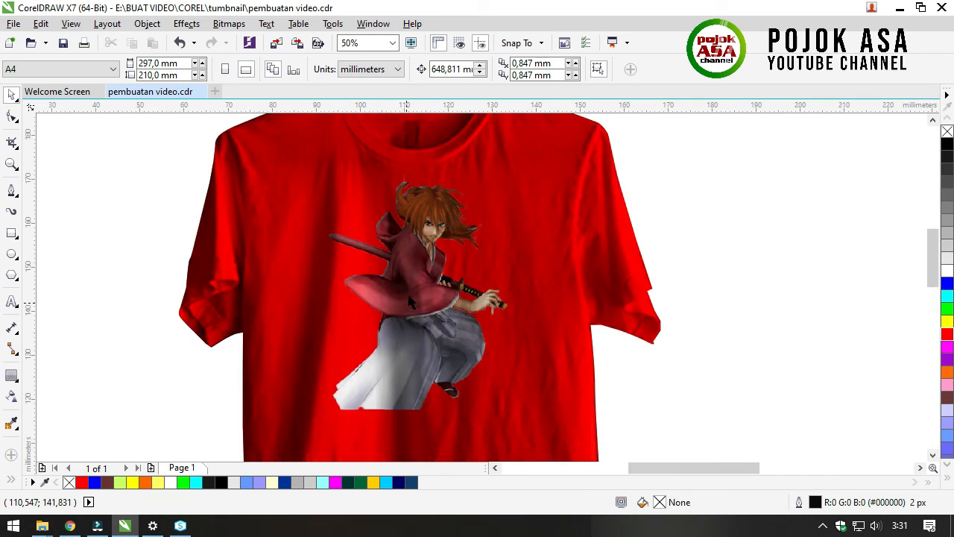
scroll(400, 254, up, 1)
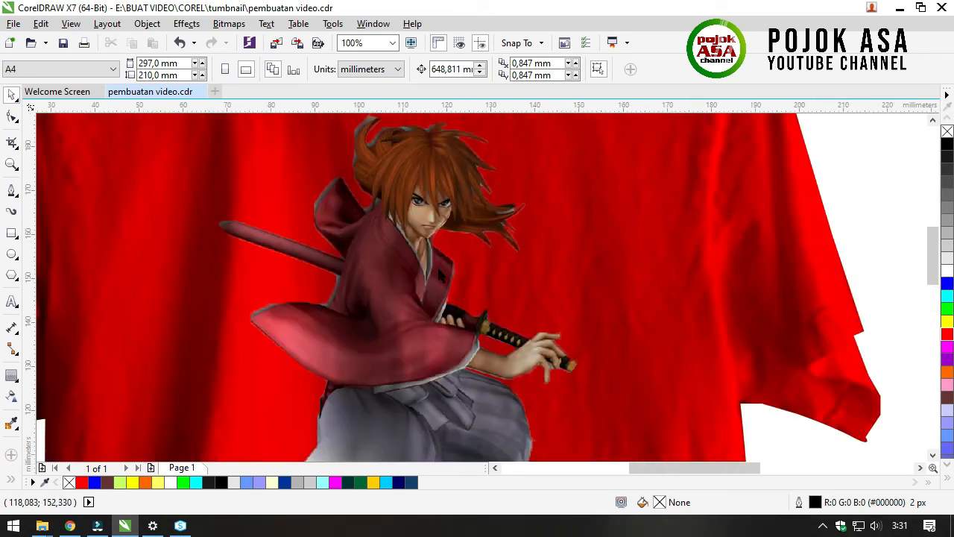
scroll(439, 275, down, 2)
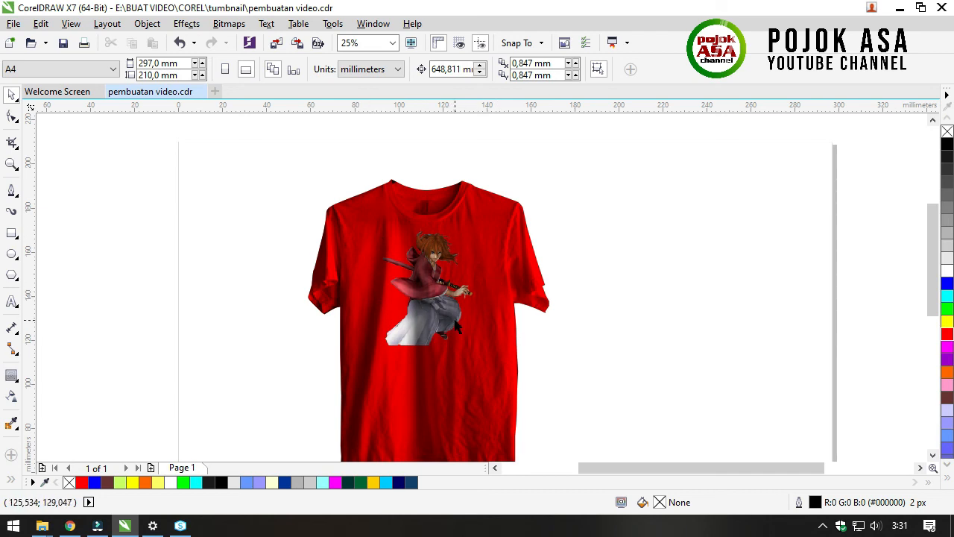
scroll(560, 276, down, 1)
key(z)
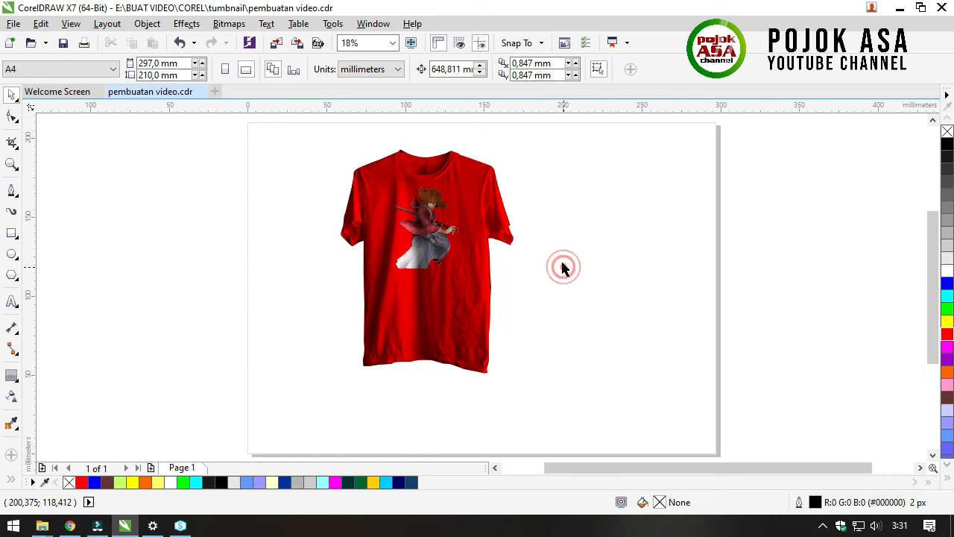
drag(318, 122, 565, 407)
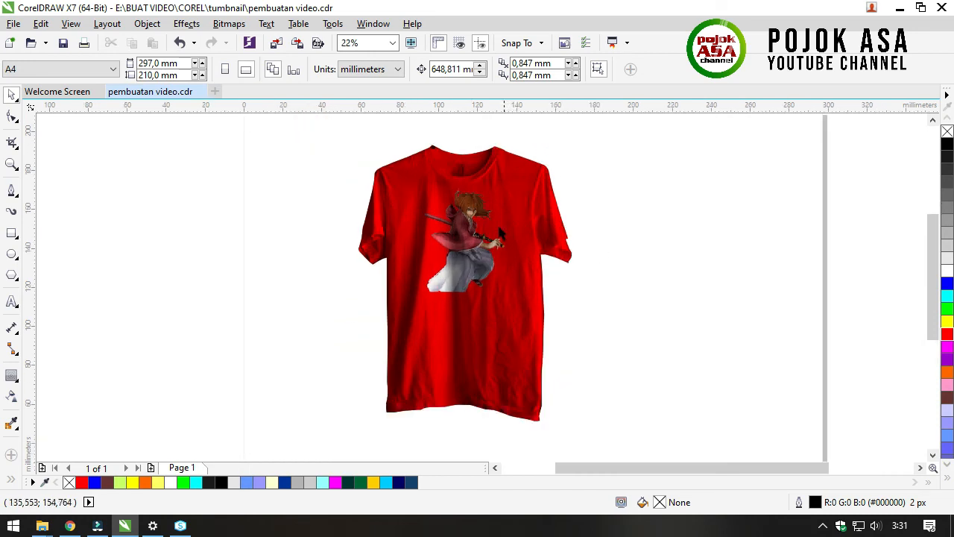
scroll(498, 235, up, 3)
scroll(468, 257, up, 2)
scroll(467, 257, down, 4)
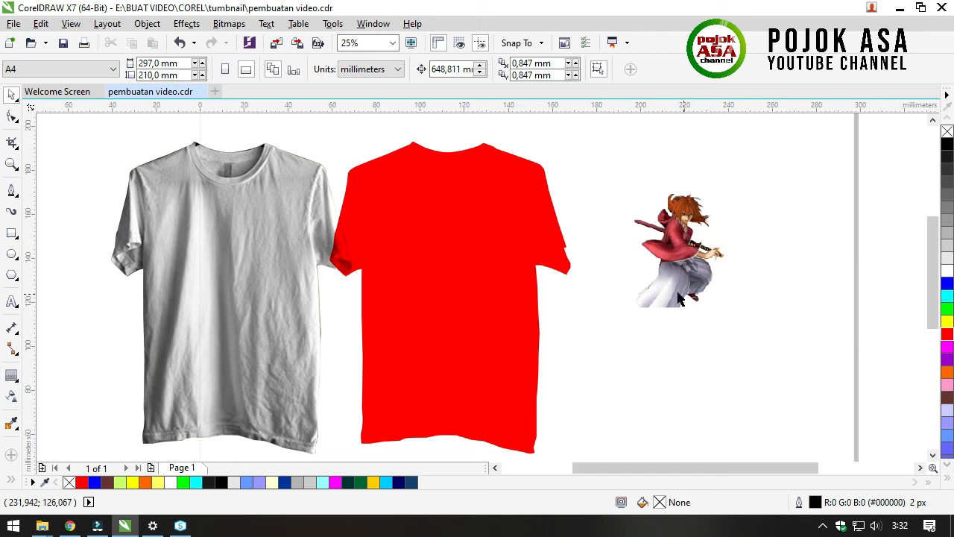
- Add the artistic text "RUROUNI" just below the samurai image
click(680, 257)
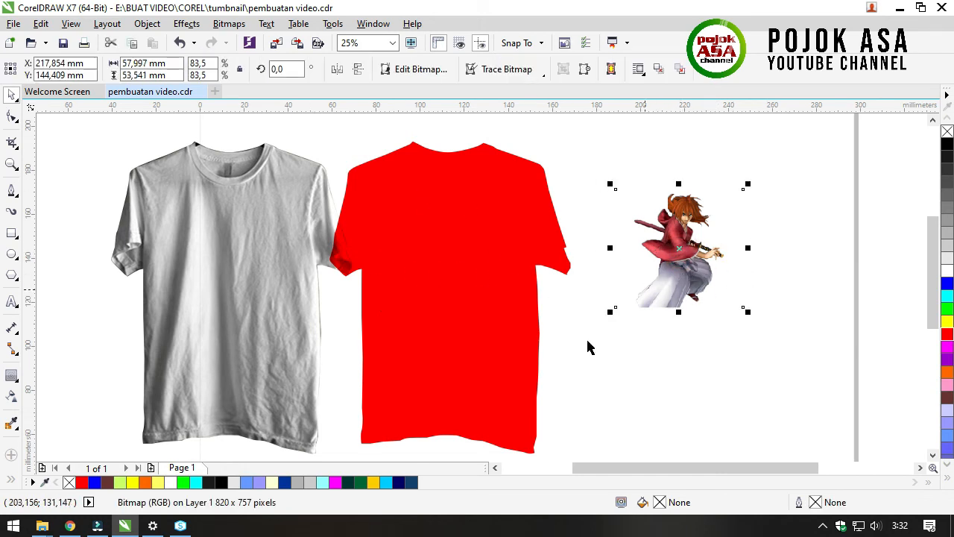
click(704, 341)
click(708, 352)
click(12, 301)
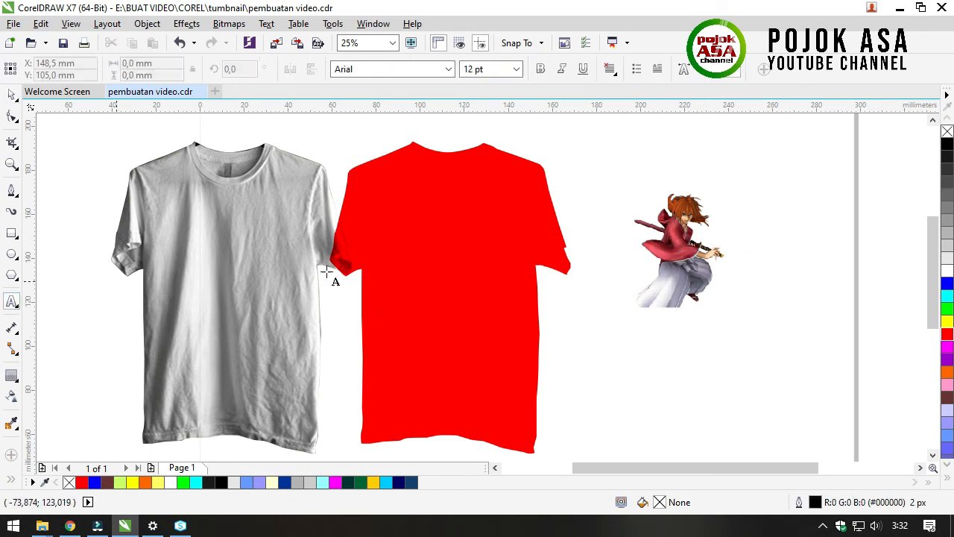
click(628, 333)
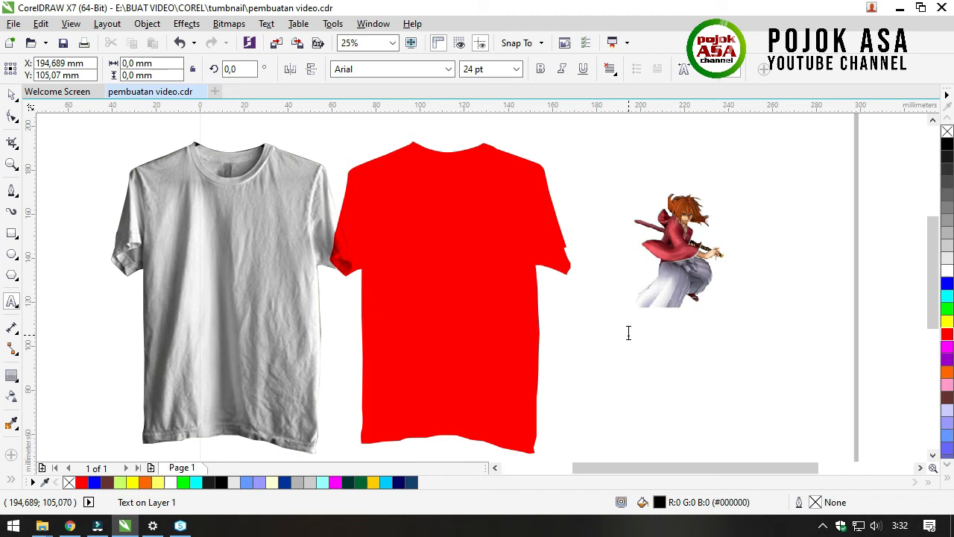
text(RUROUNI)
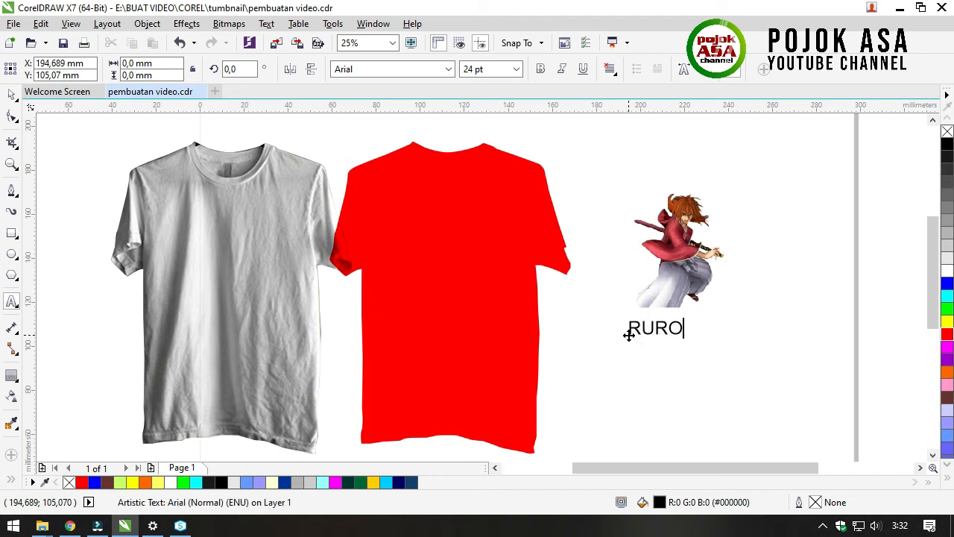
- Set the RUROUNI text in the Alien Encounters Solid font
click(11, 94)
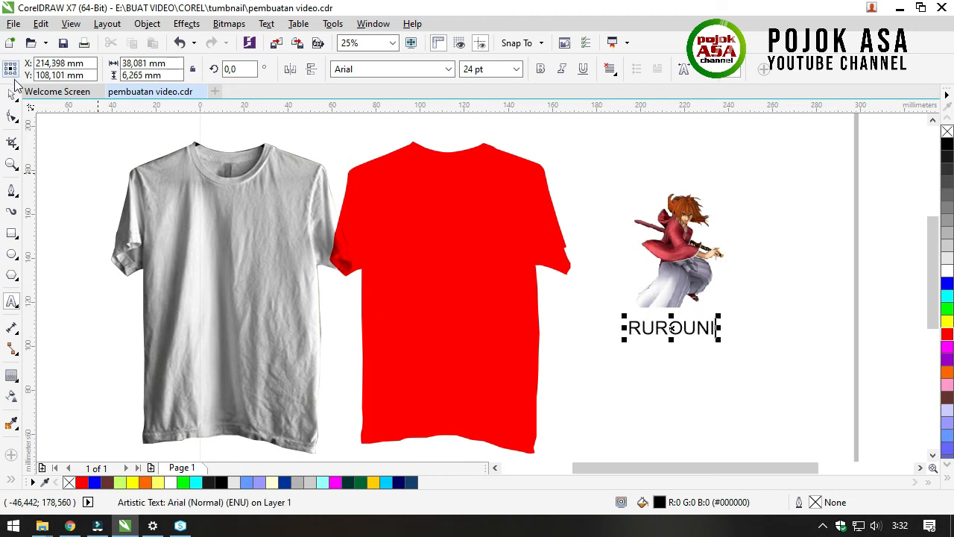
click(448, 68)
click(399, 115)
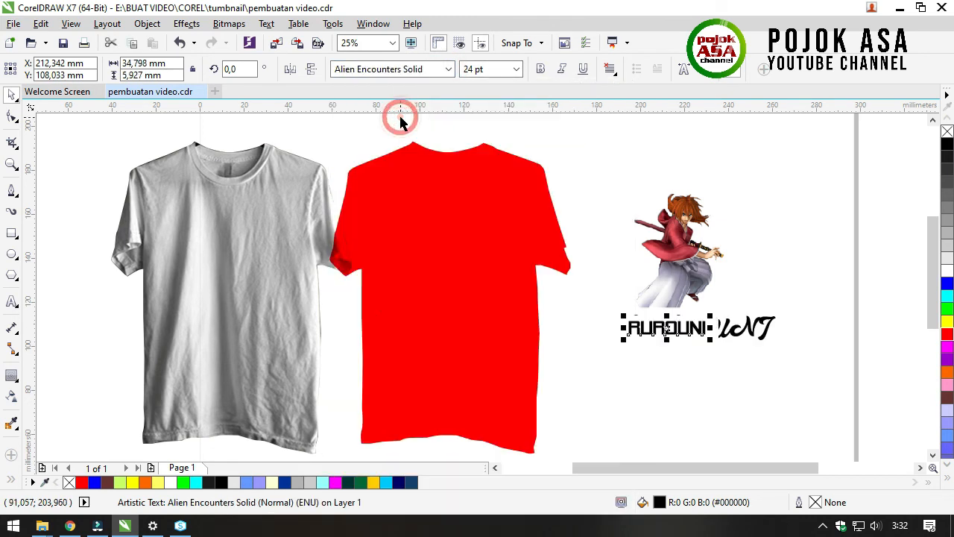
click(771, 382)
- Duplicate the RUROUNI text directly below itself and change the copy's wording to "KENSHIN"
click(696, 328)
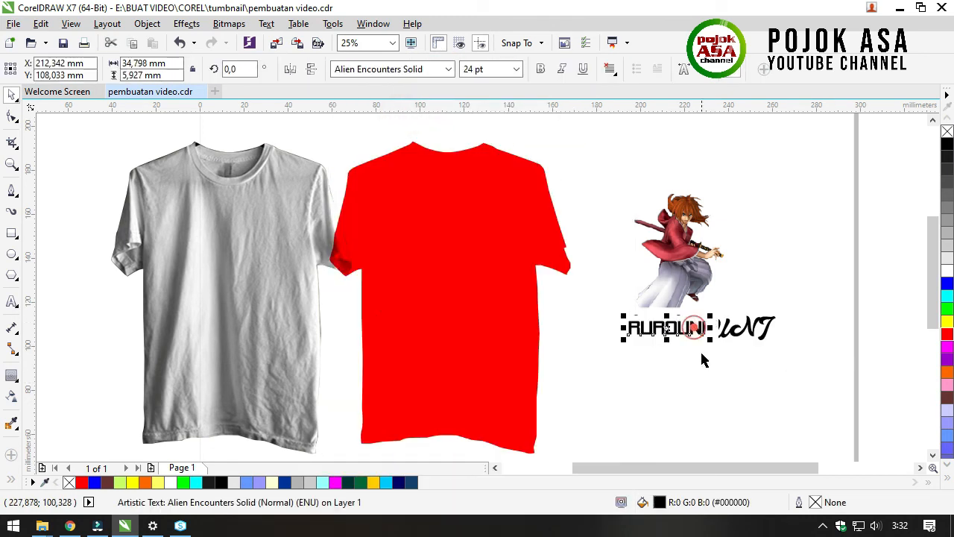
drag(695, 333, 692, 348)
right_click(692, 348)
double_click(692, 348)
key(ctrl+a)
text(KE)
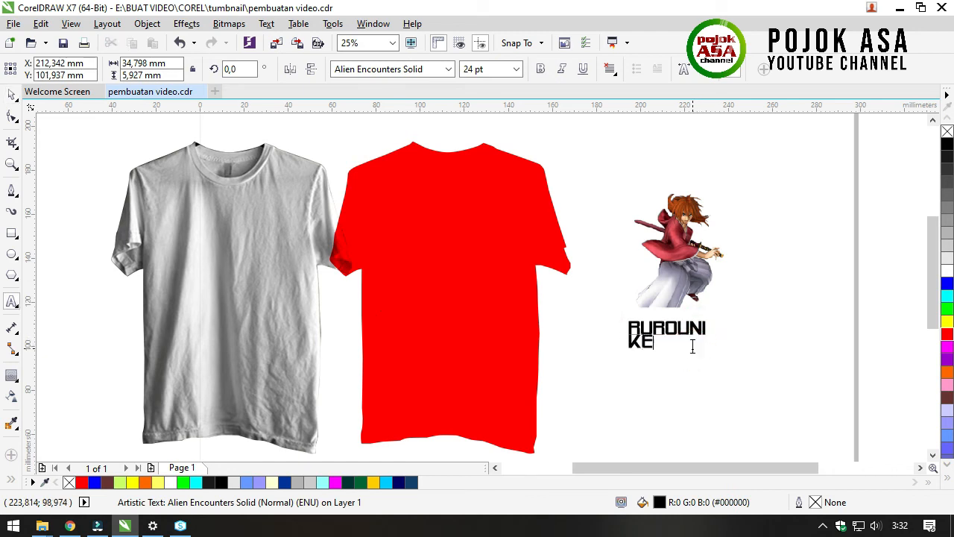
text(NSHIN)
click(11, 95)
- Move the RUROUNI and KENSHIN lines together up against the samurai's feet
drag(723, 385, 613, 311)
drag(665, 339, 674, 327)
click(741, 333)
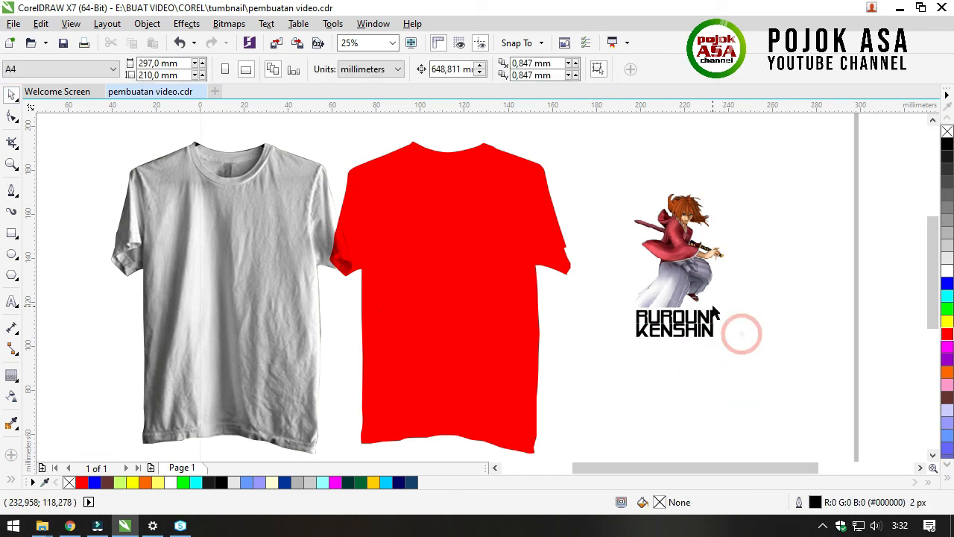
- Duplicate the RUROUNI text to its right and replace the copy's wording with "X"
key(F2)
drag(616, 181, 782, 389)
drag(492, 351, 622, 351)
right_click(621, 351)
key(F8)
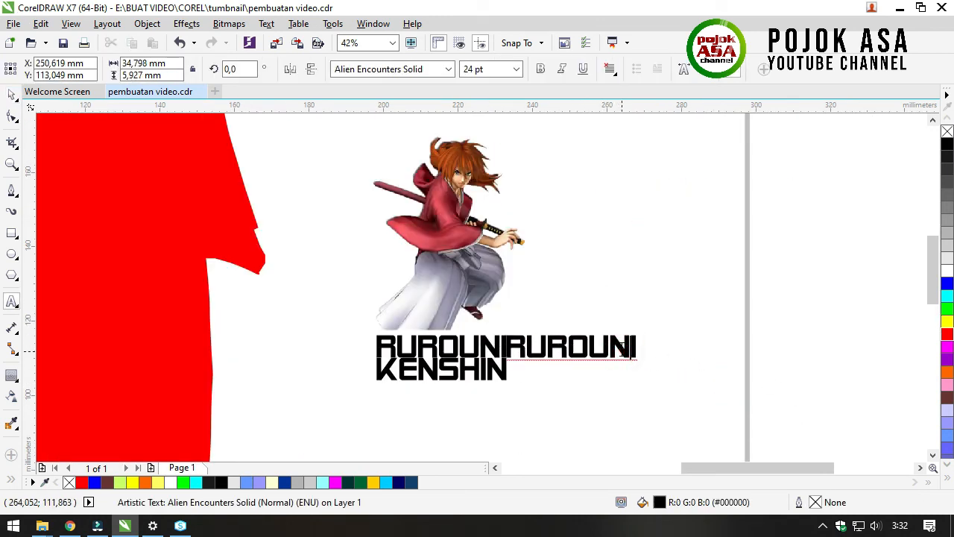
key(ctrl+a)
text(X)
click(11, 96)
- Enlarge the X to about 72 pt in the Coolkids - Script Typeface font and place it beside the samurai's feet
drag(533, 332, 576, 288)
click(446, 72)
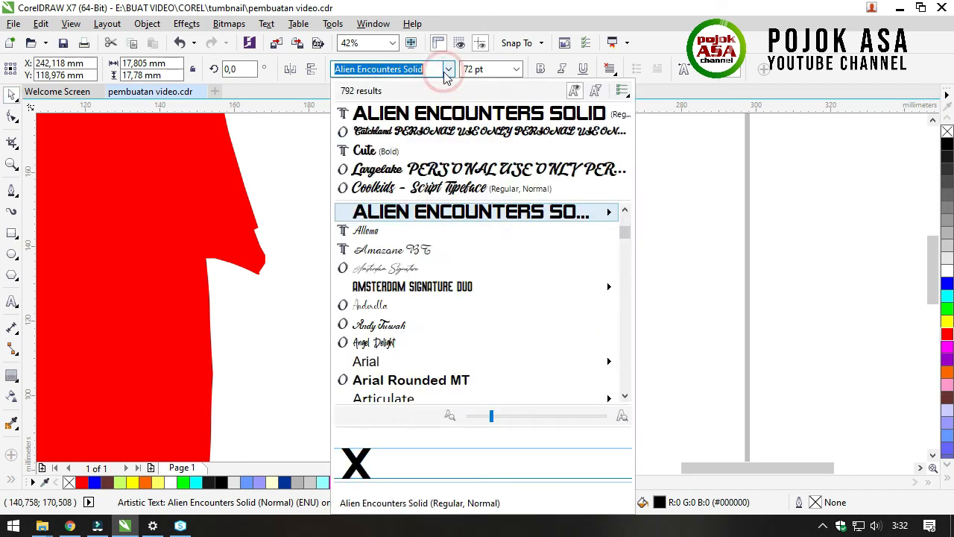
click(417, 188)
drag(538, 316, 529, 281)
click(606, 333)
- Examine the design made of the samurai image, the RUROUNI KENSHIN lettering and the X
scroll(530, 351, down, 1)
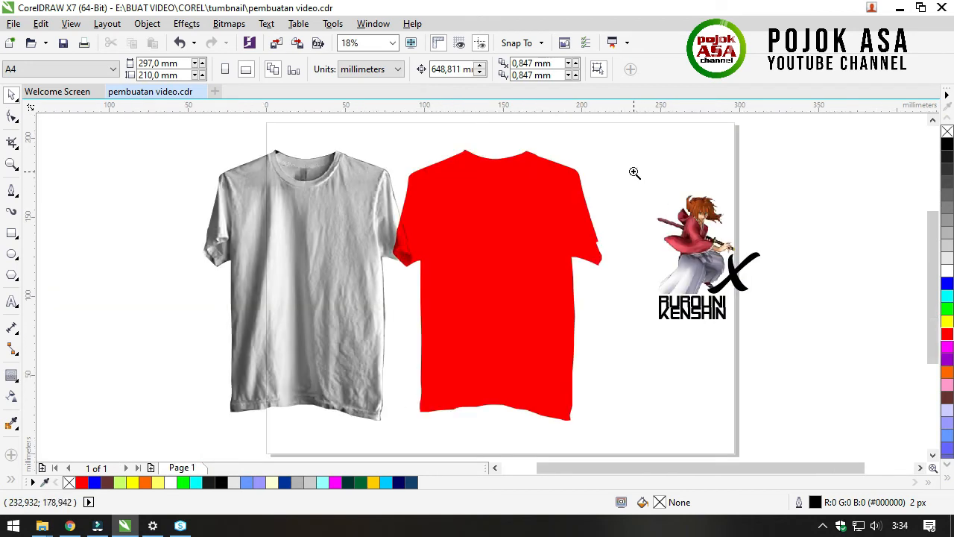
drag(635, 173, 790, 343)
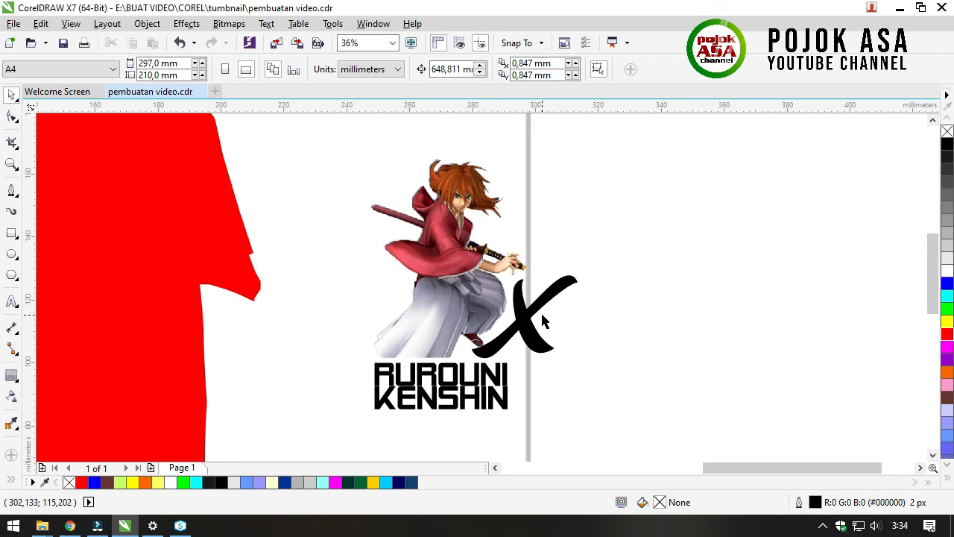
click(613, 397)
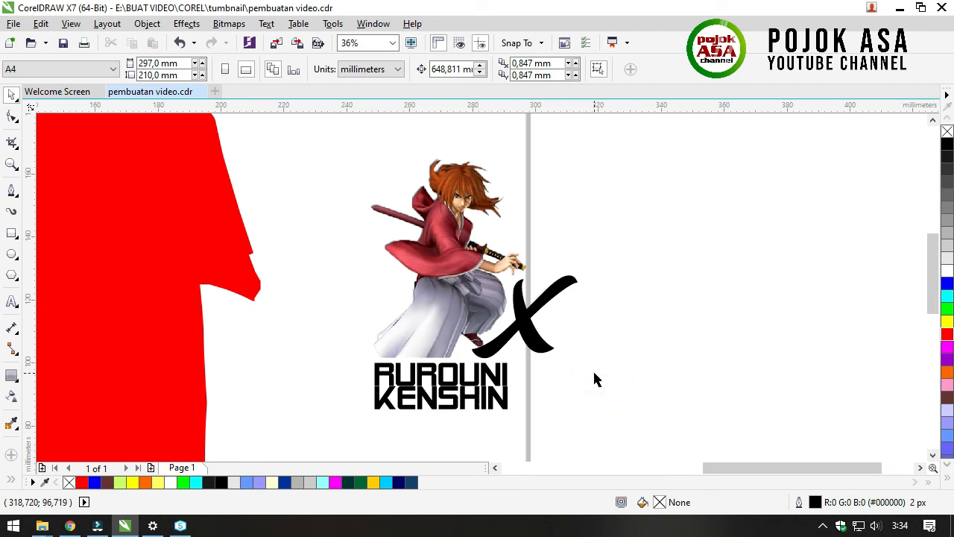
click(581, 358)
scroll(596, 362, down, 2)
drag(385, 169, 645, 438)
right_click(484, 276)
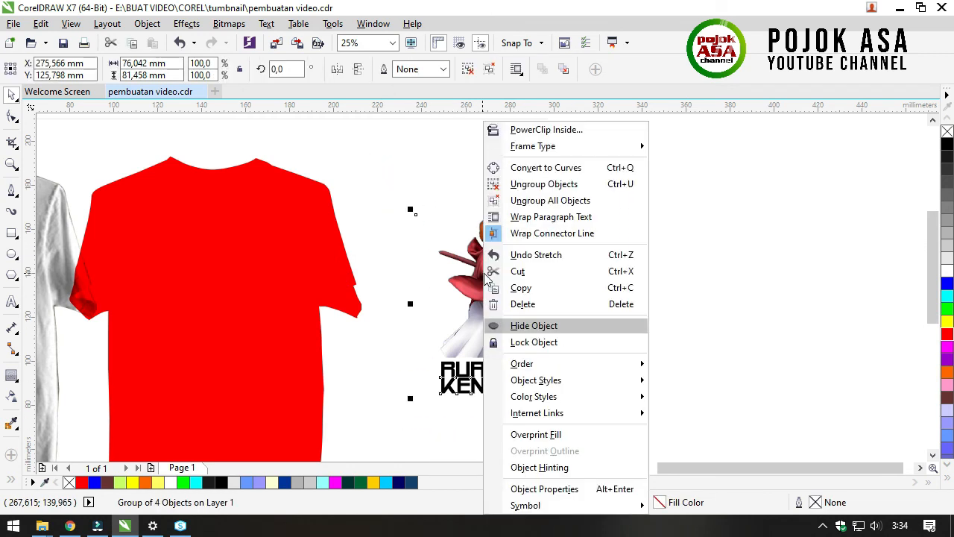
click(700, 273)
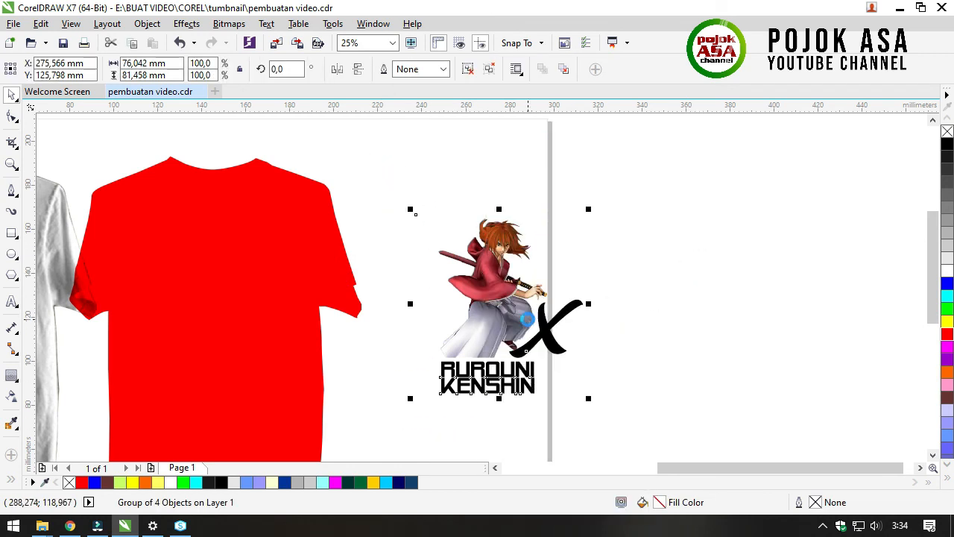
click(649, 332)
- Group the samurai image, both text lines and the X into one object
drag(380, 162, 585, 392)
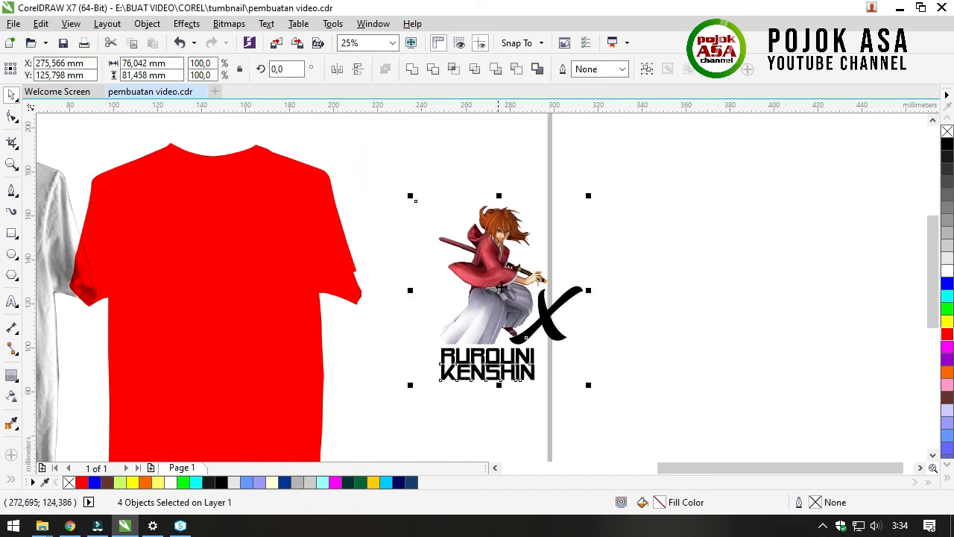
drag(387, 160, 618, 391)
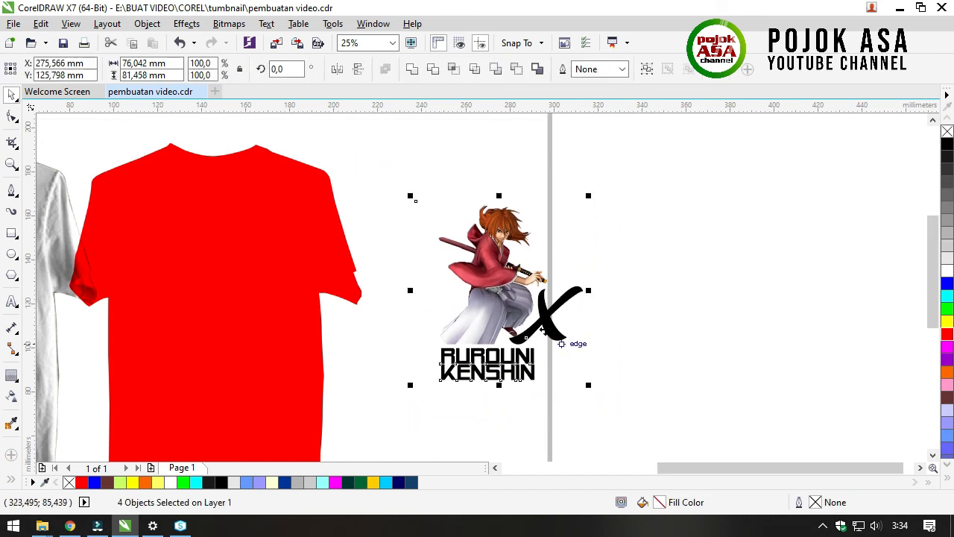
right_click(499, 282)
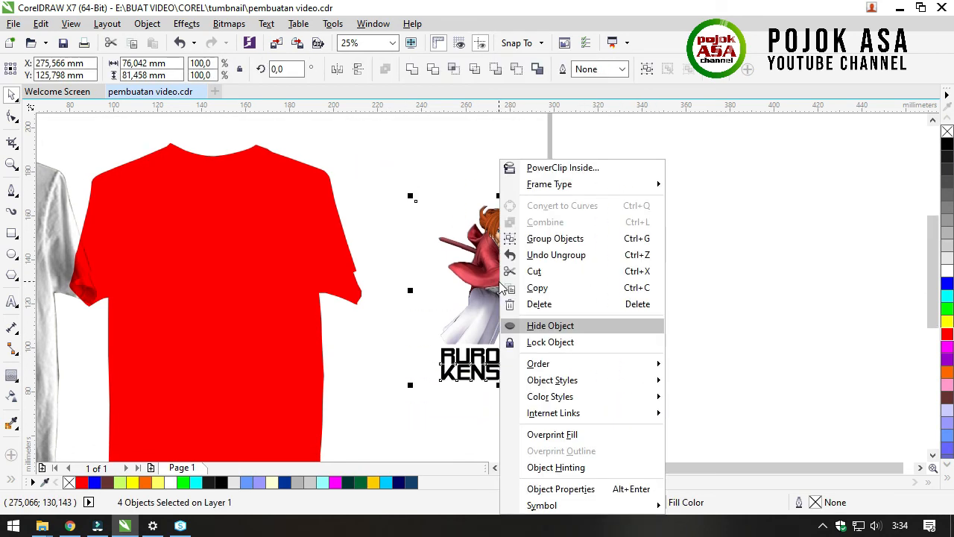
click(568, 239)
click(656, 321)
- Move the grouped samurai design onto the chest of the flat red shirt shape
scroll(514, 330, down, 1)
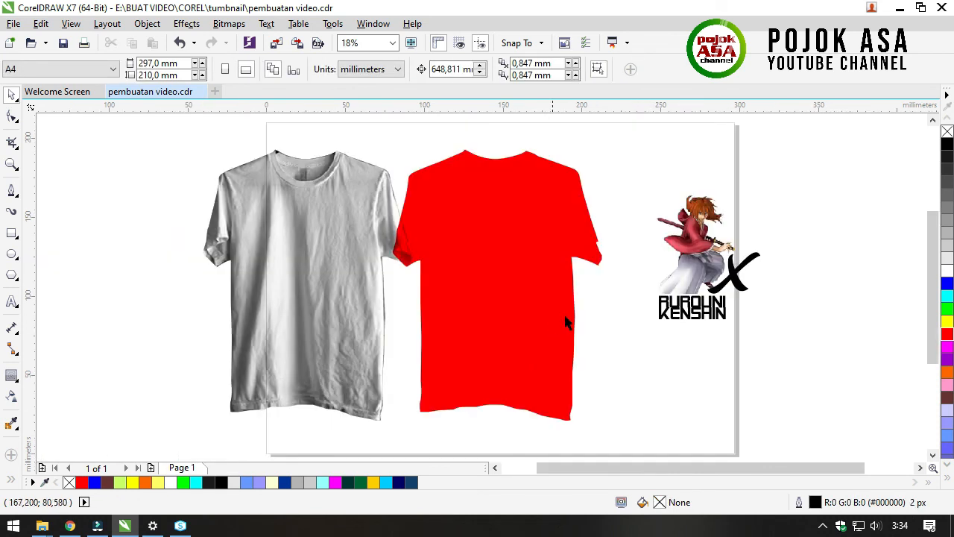
drag(642, 249, 501, 239)
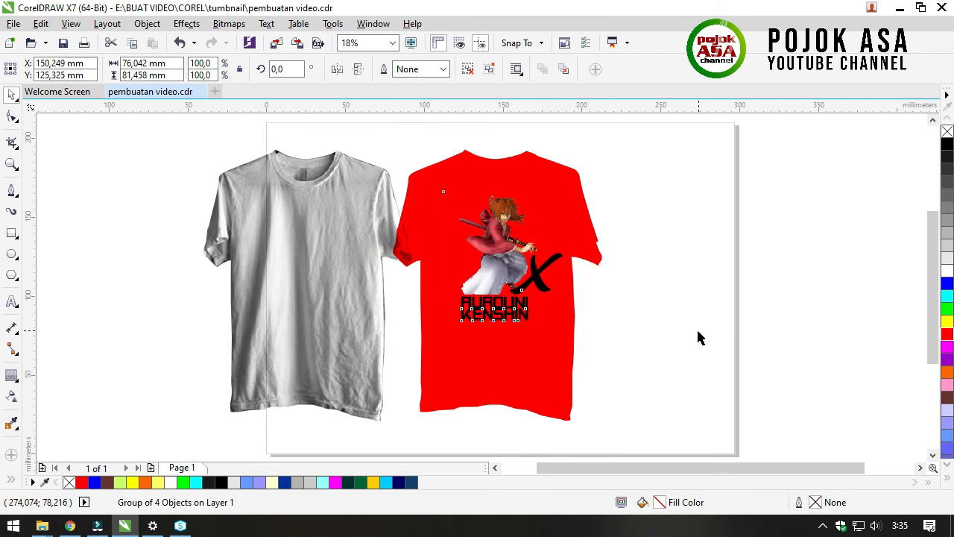
click(696, 330)
- Align the grey shirt photo with the red shirt shape, centring both on each other horizontally and vertically
drag(347, 225, 305, 330)
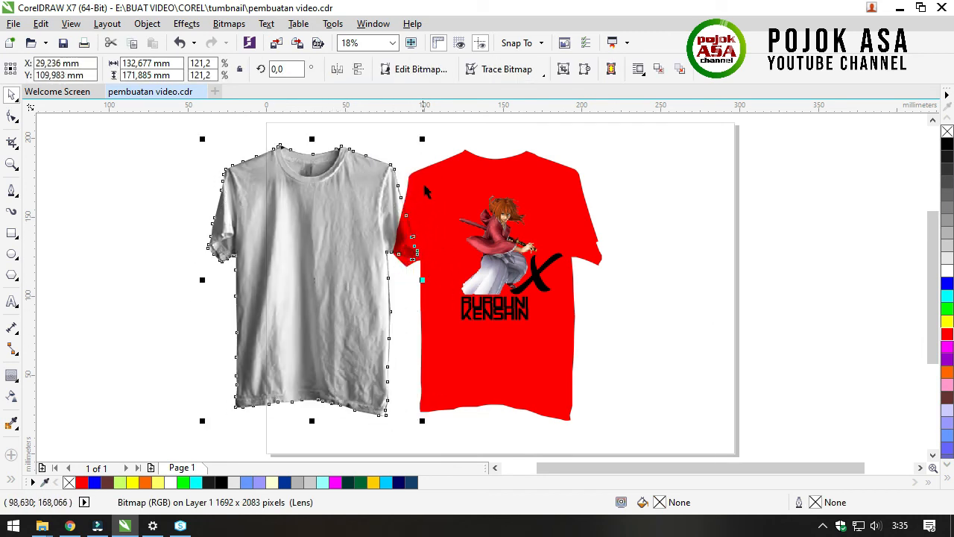
shift+click(460, 154)
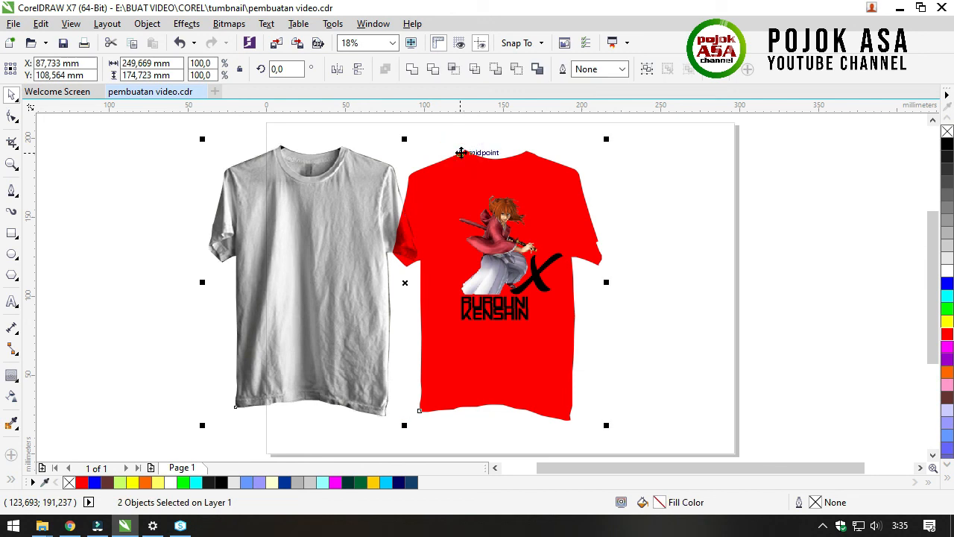
click(623, 281)
click(328, 239)
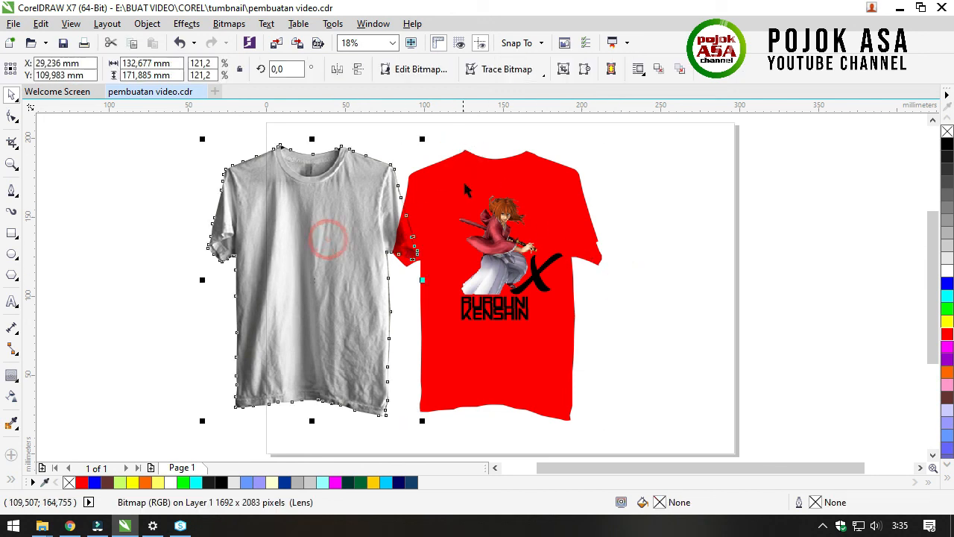
shift+click(449, 157)
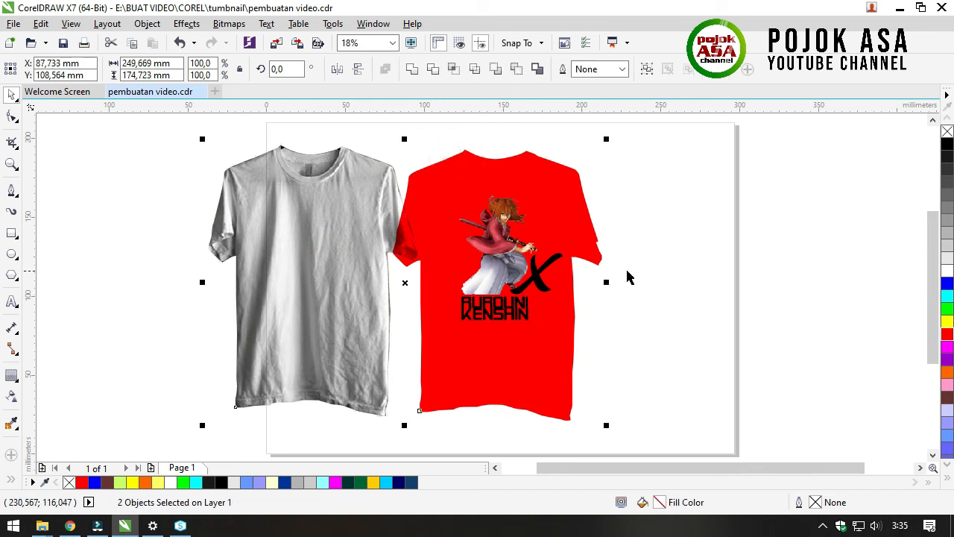
key(e)
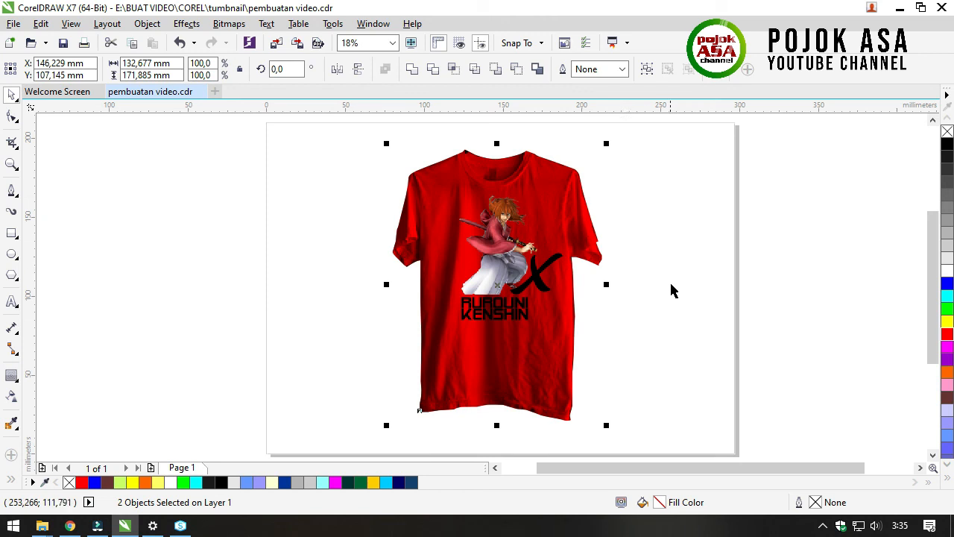
click(671, 289)
- Try moving the samurai design and the shirt photo aside, undoing each move
scroll(538, 237, up, 4)
scroll(499, 268, down, 3)
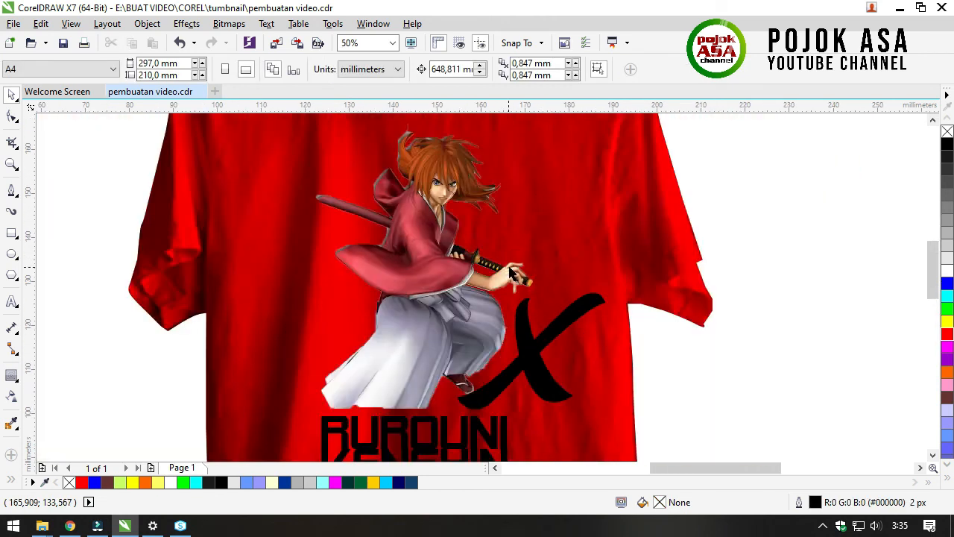
drag(475, 262, 520, 261)
key(ctrl+z)
click(716, 295)
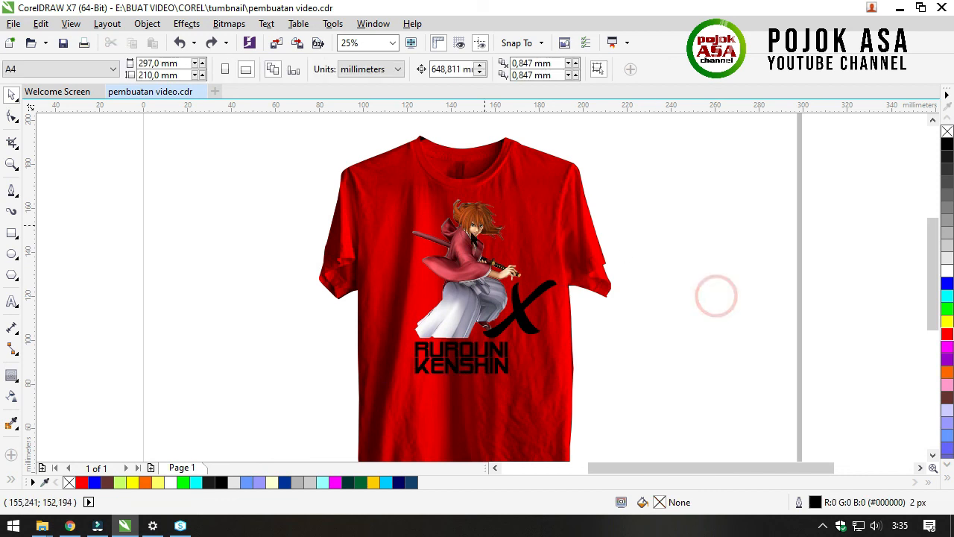
click(518, 159)
drag(518, 159, 693, 172)
key(ctrl+z)
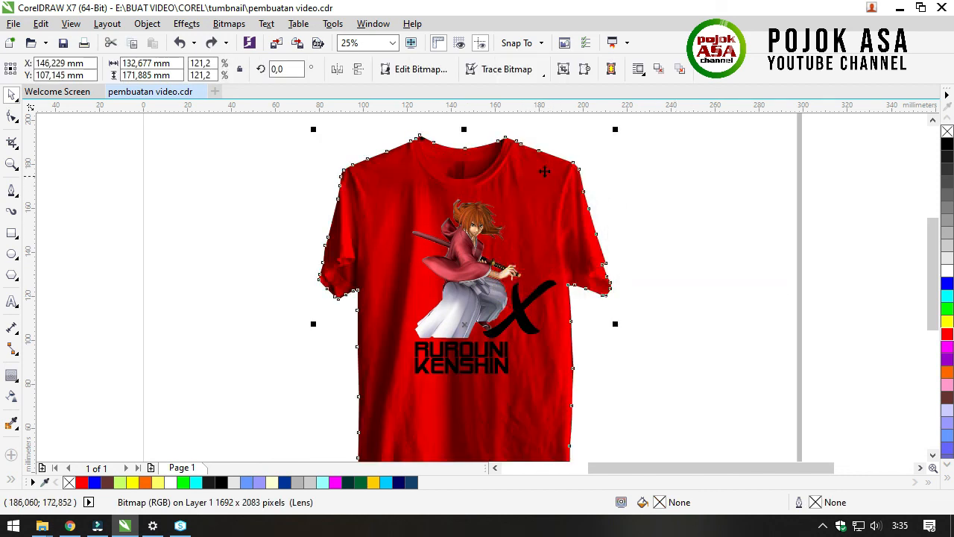
- Bring the shirt photo to the front of the layer so its folds and shading overlay the samurai design
right_click(525, 162)
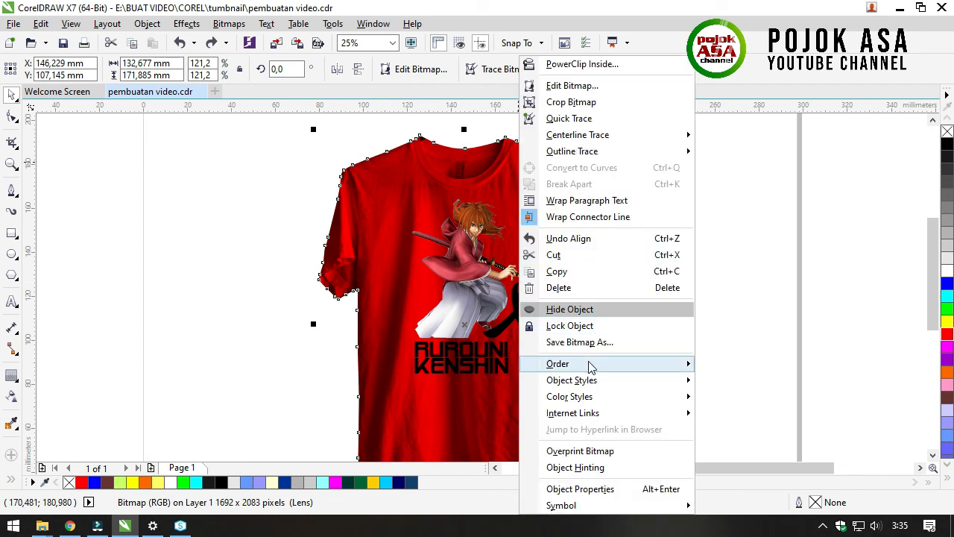
mouse_move(588, 365)
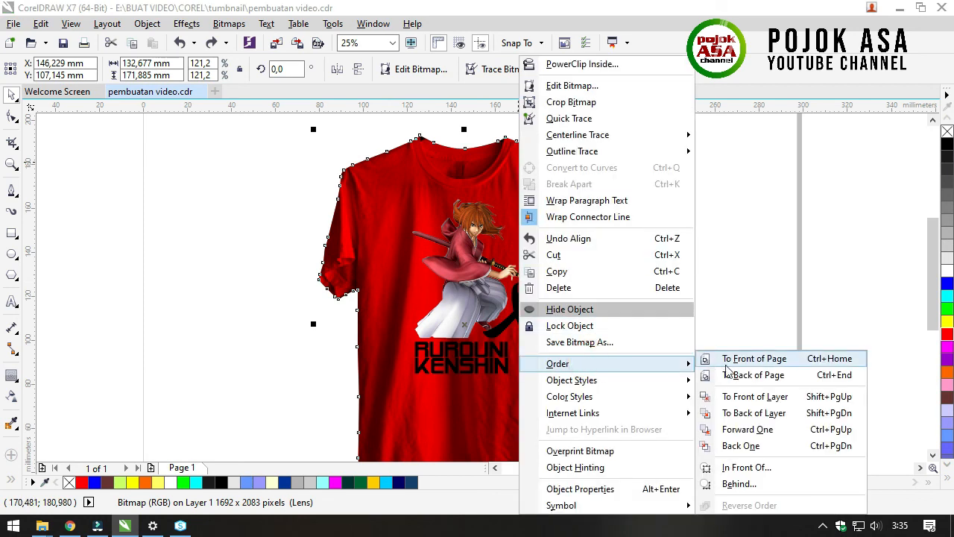
click(817, 402)
click(713, 336)
scroll(492, 294, up, 2)
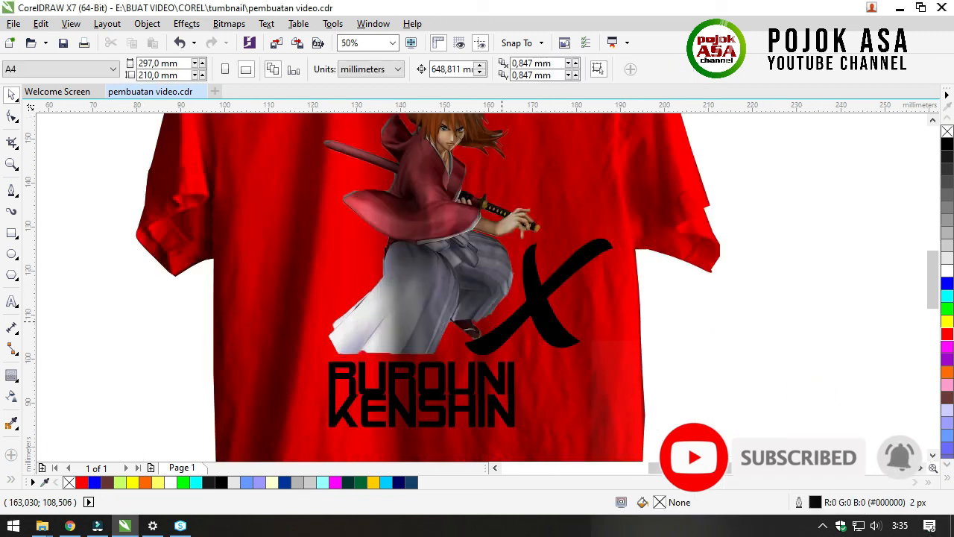
scroll(491, 295, down, 2)
scroll(607, 307, down, 1)
scroll(608, 307, up, 1)
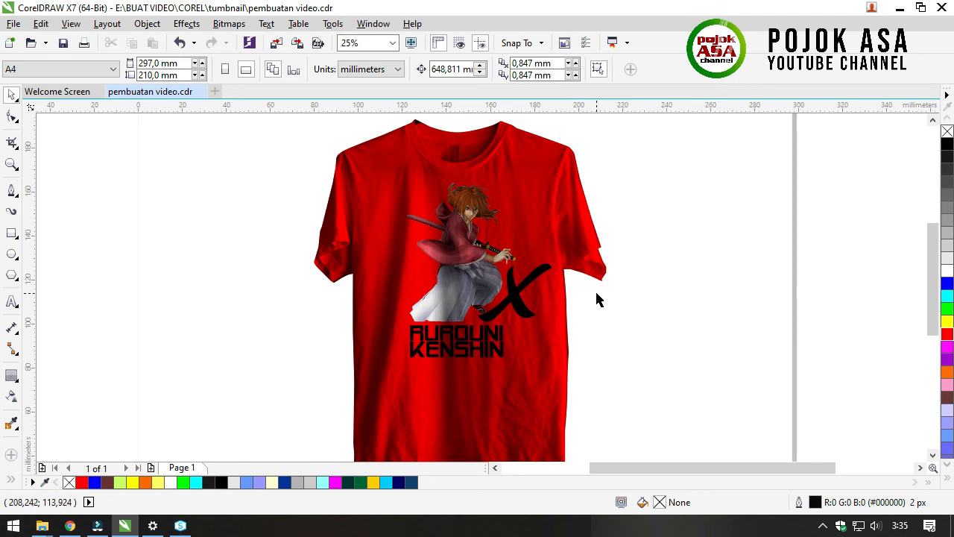
scroll(600, 300, down, 1)
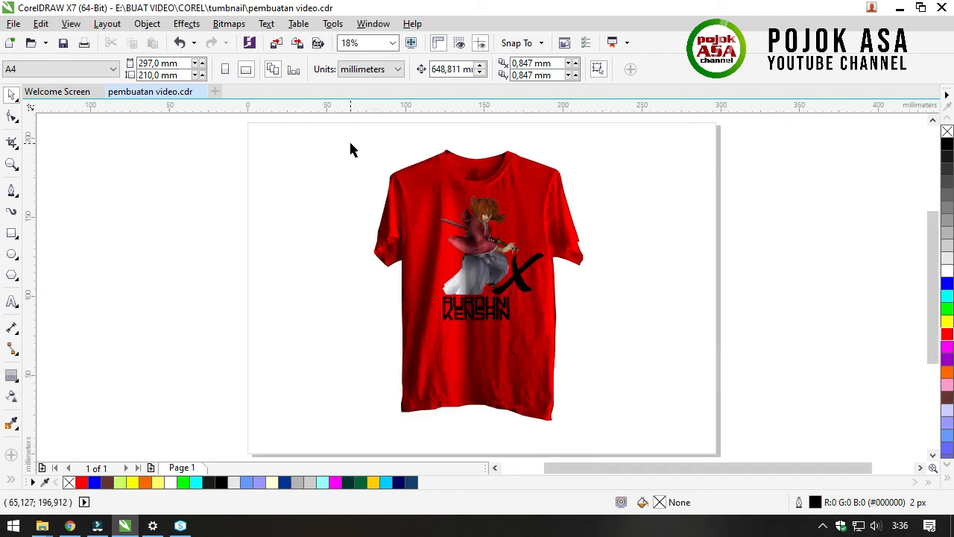